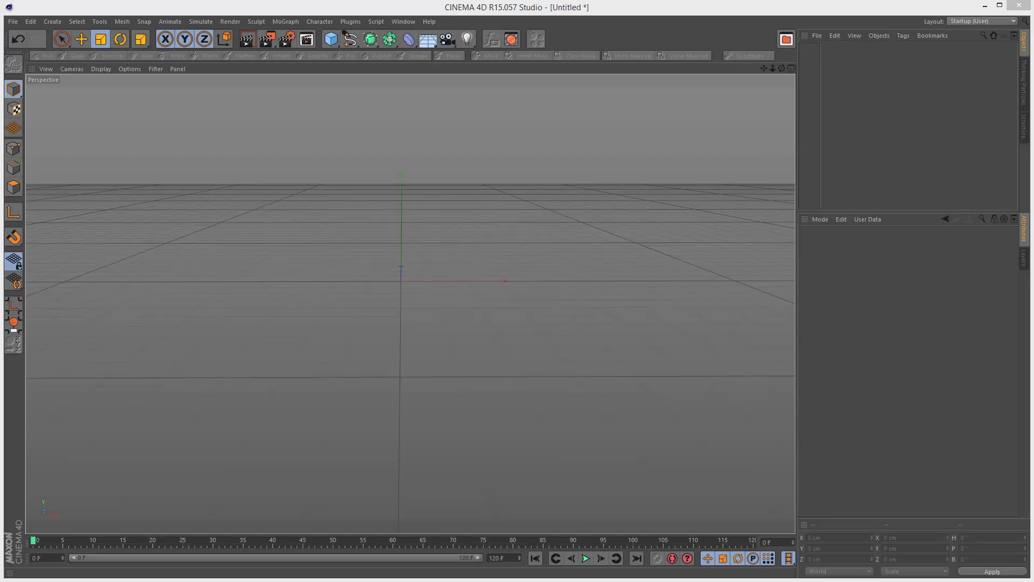
Check the project Dynamics settings: Time Scale 100%, Gravity 0 cm, Air Density 1.
left_click(31, 22)
left_click(54, 160)
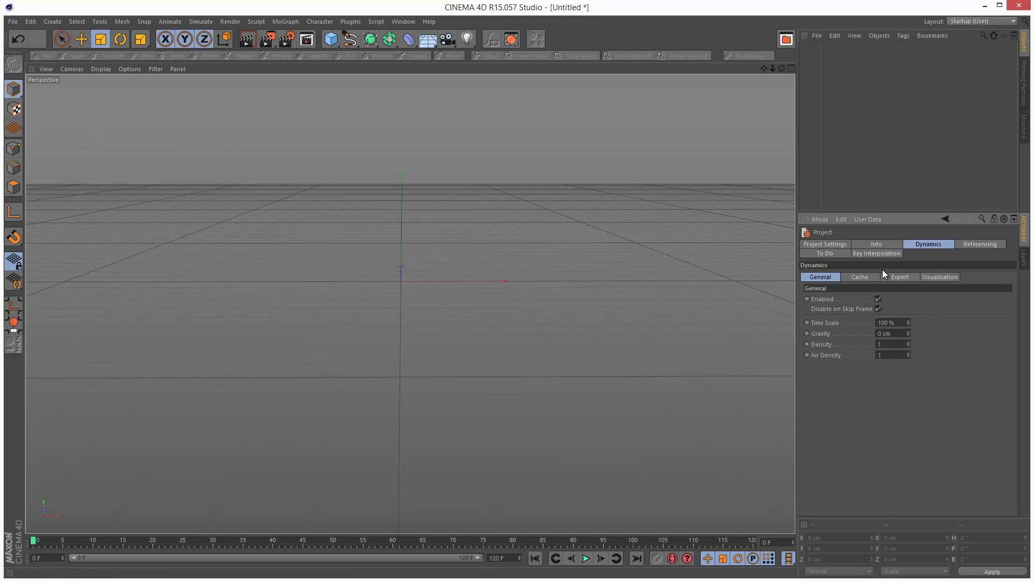
left_click(31, 22)
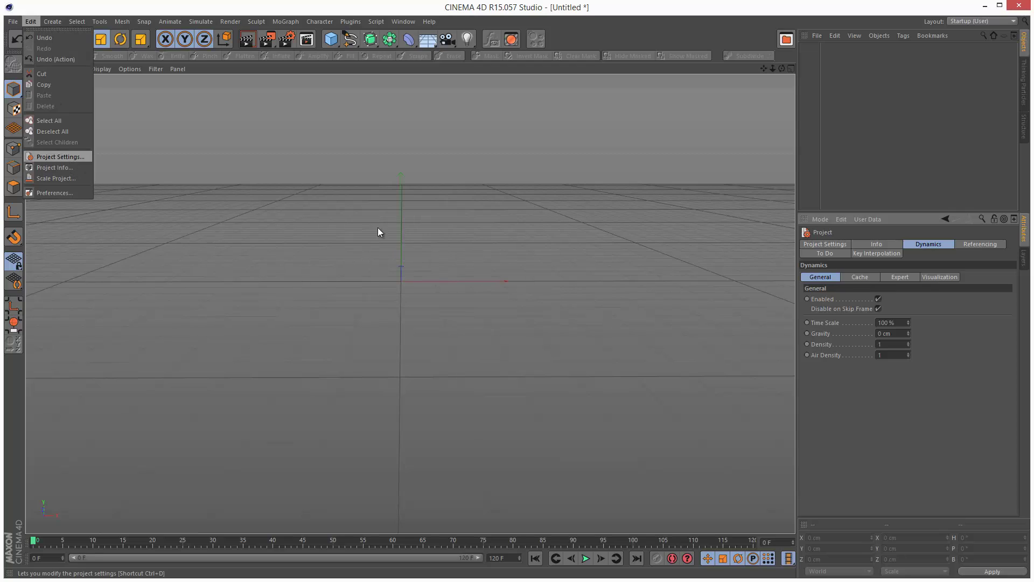
left_click(829, 278)
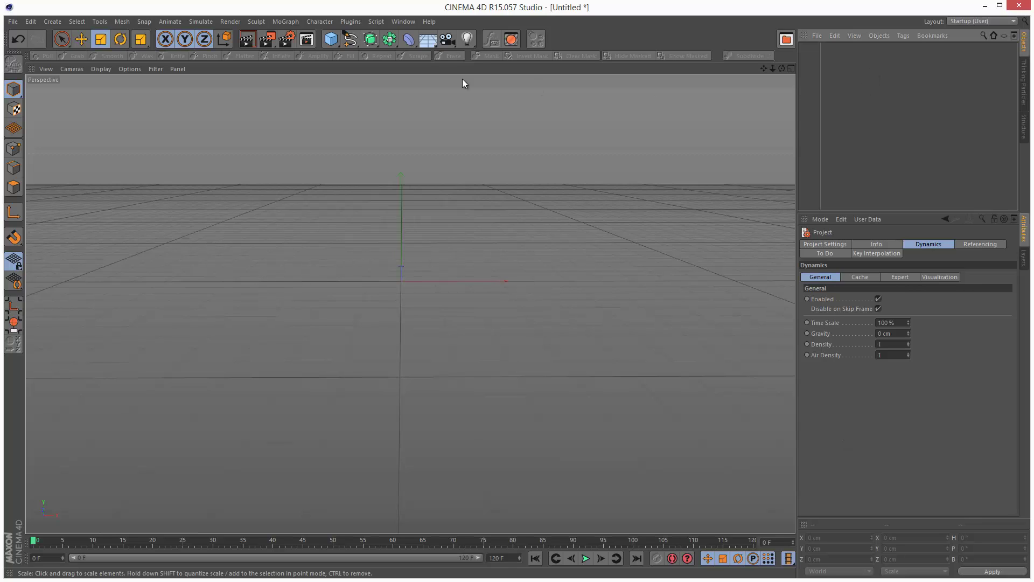
Add a cube and set its X, Y and Z sizes to 100 cm.
left_click(333, 43)
left_click(428, 55)
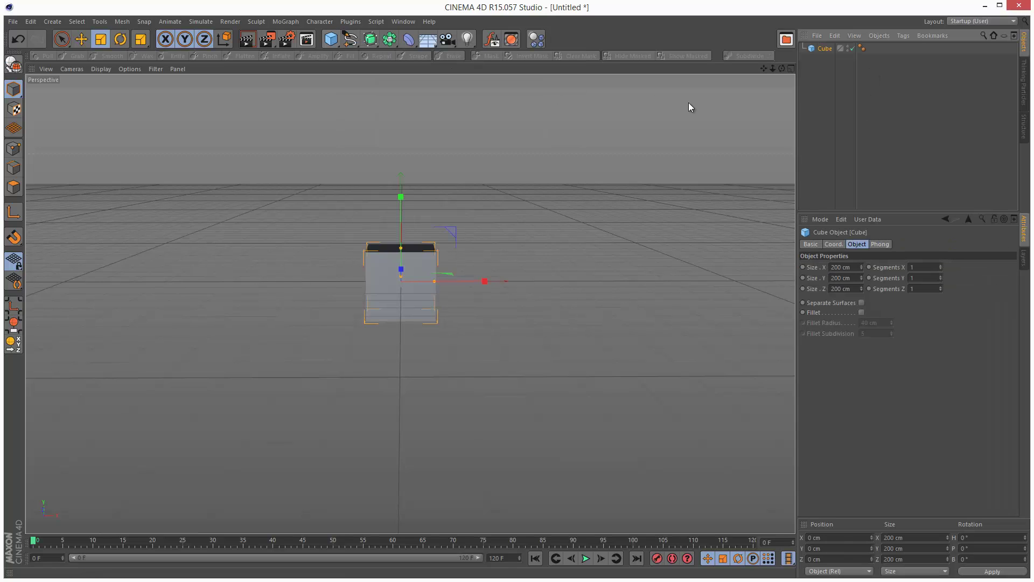
left_click(834, 267)
key("BackSpace")
type("1")
left_click(836, 278)
key("BackSpace")
type("1")
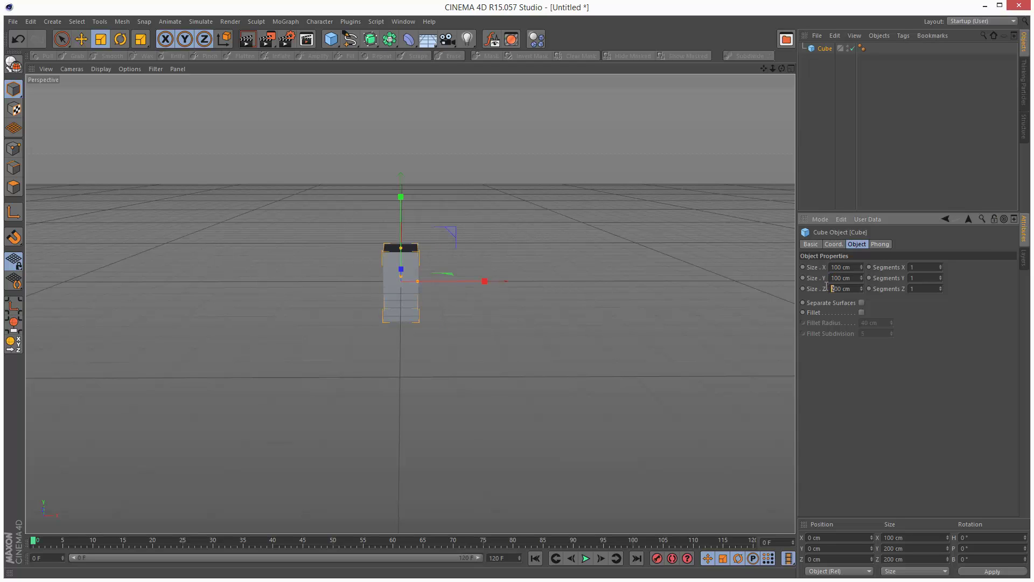
key("BackSpace")
type("1")
left_click(858, 279)
left_click(823, 65)
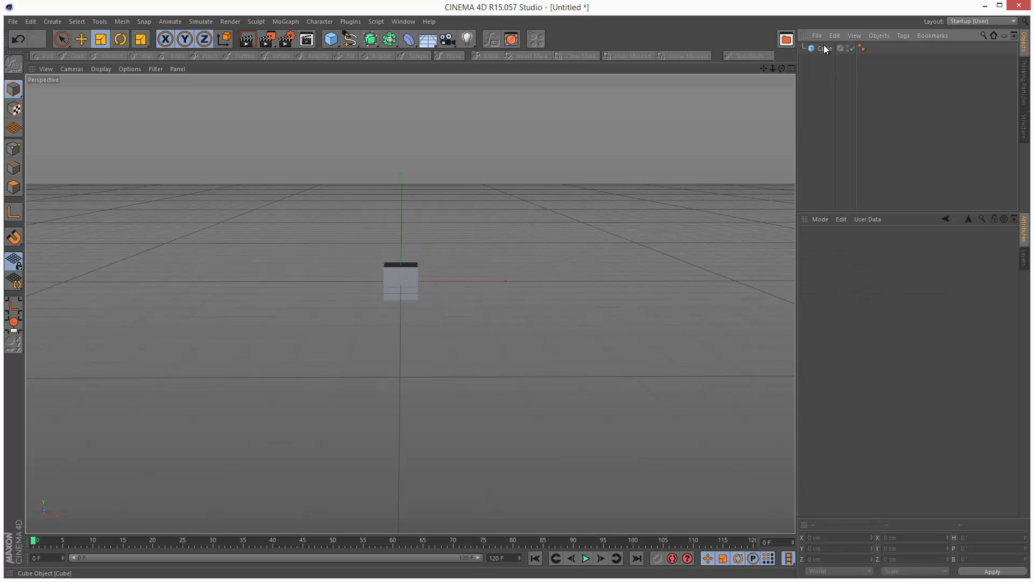
Rename the cube CubeL and make a copy named CubeR.
double_click(826, 49)
type("L")
key("Return")
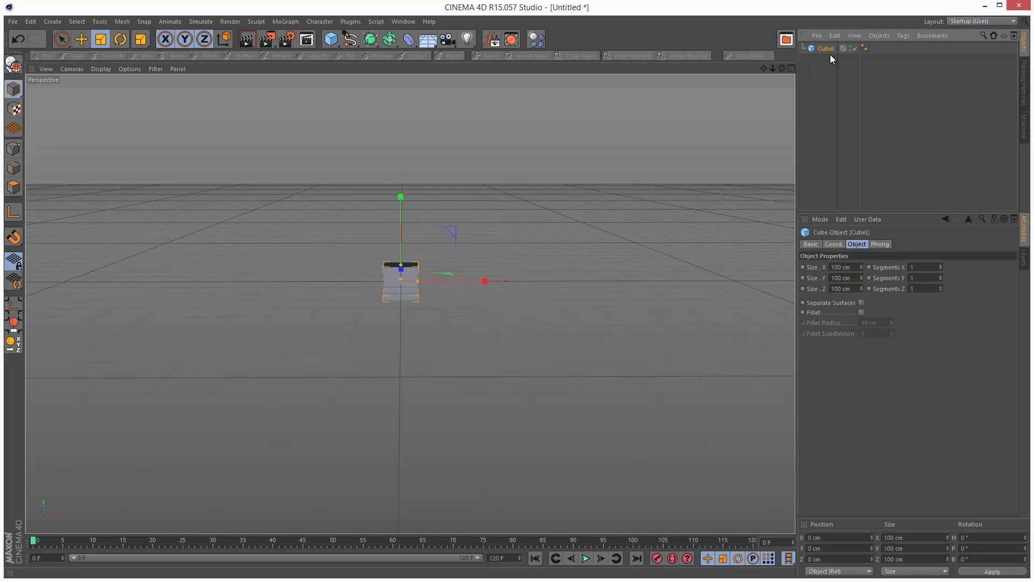
left_click_drag(831, 50, 828, 61, "ctrl")
double_click(832, 59)
type("CubeR")
key("Return")
Move CubeL to the left and CubeR to the right along X.
left_click(826, 48)
key("e")
left_click_drag(412, 280, 272, 280)
left_click(826, 59)
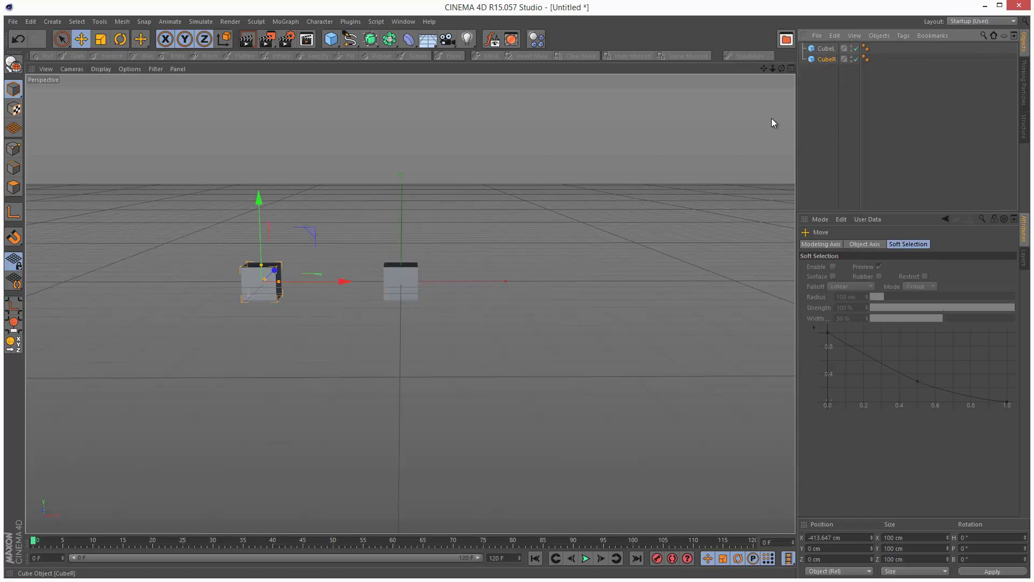
left_click_drag(476, 282, 626, 281)
Set CubeL's X position to -400 cm and CubeR's to 400 cm.
left_click(825, 49)
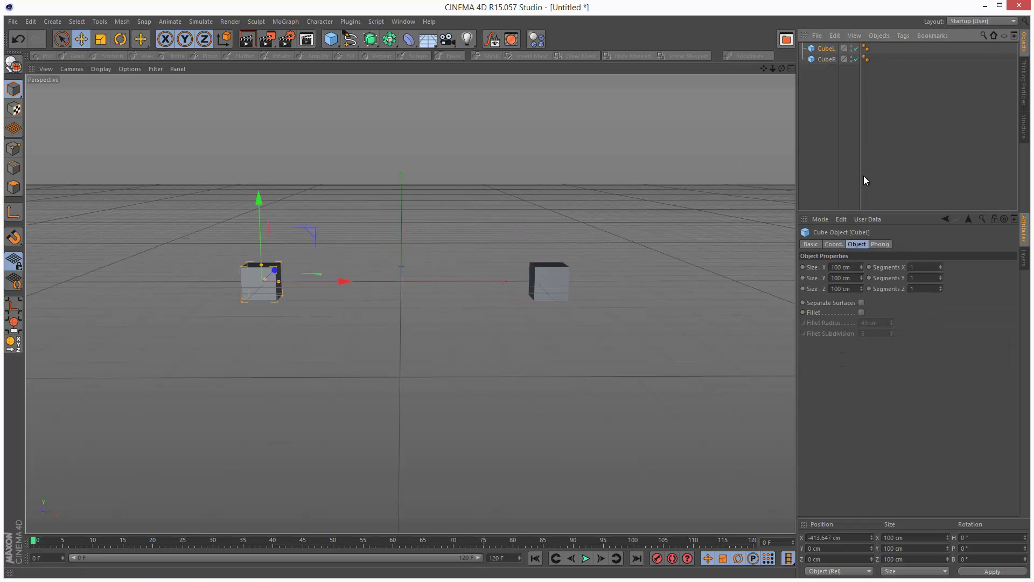
left_click(834, 244)
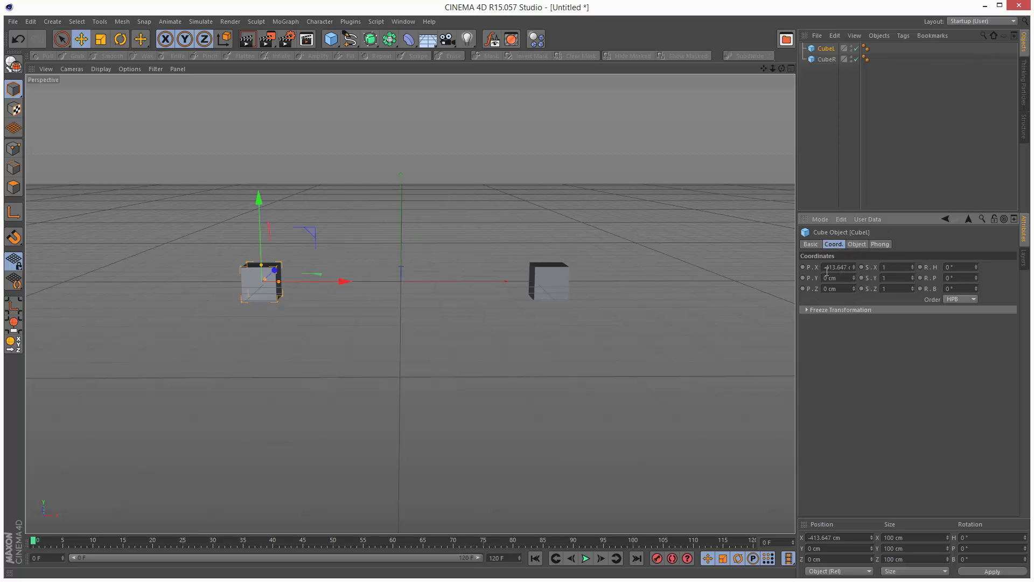
double_click(831, 268)
type("-400")
key("Return")
left_click(830, 59)
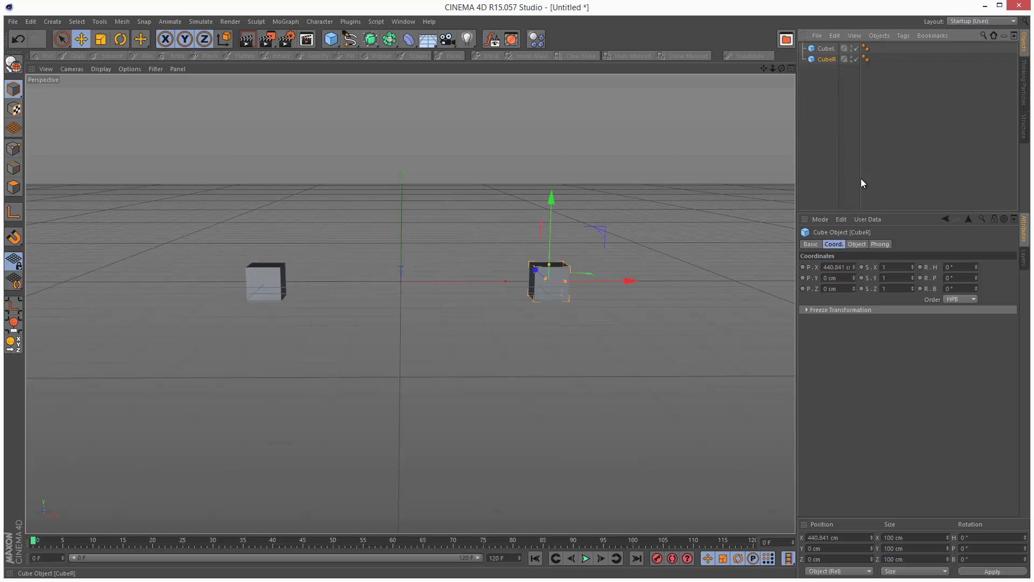
double_click(829, 268)
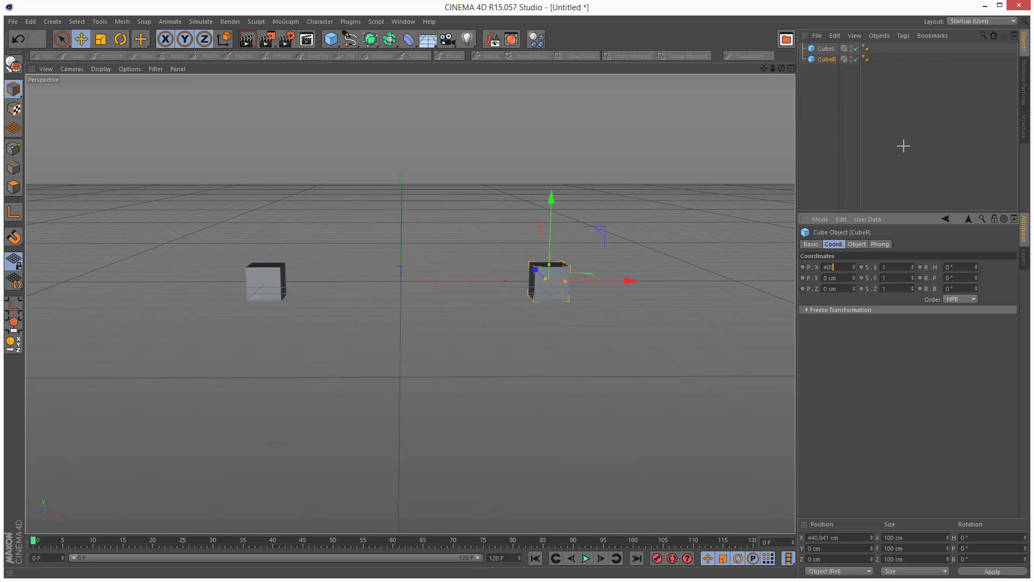
type("400")
key("Return")
left_click(615, 322)
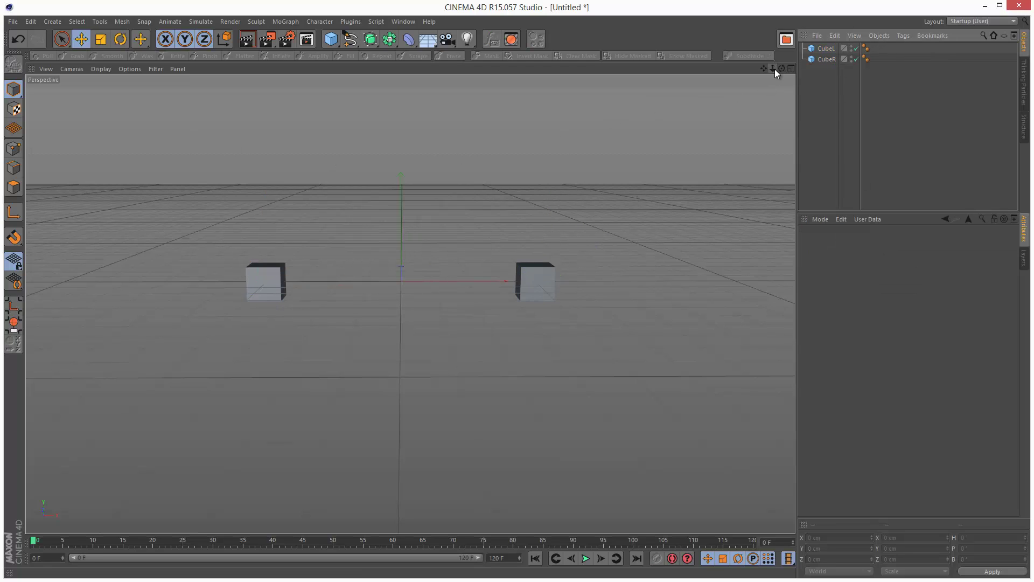
Zoom in on the cubes and switch the viewport to Gouraud Shading (Lines).
left_click_drag(773, 69, 485, 301)
left_click(101, 68)
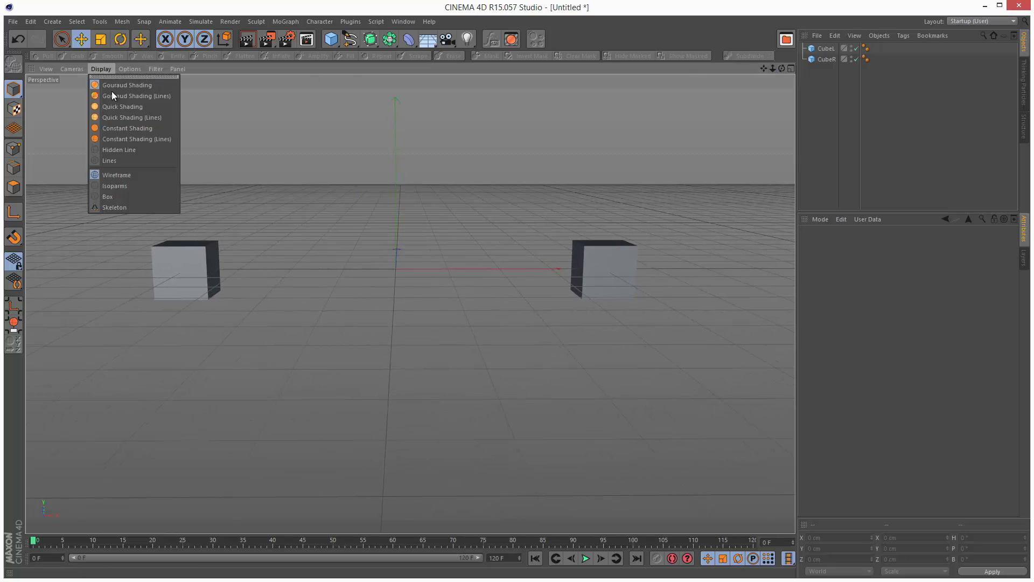
left_click(141, 96)
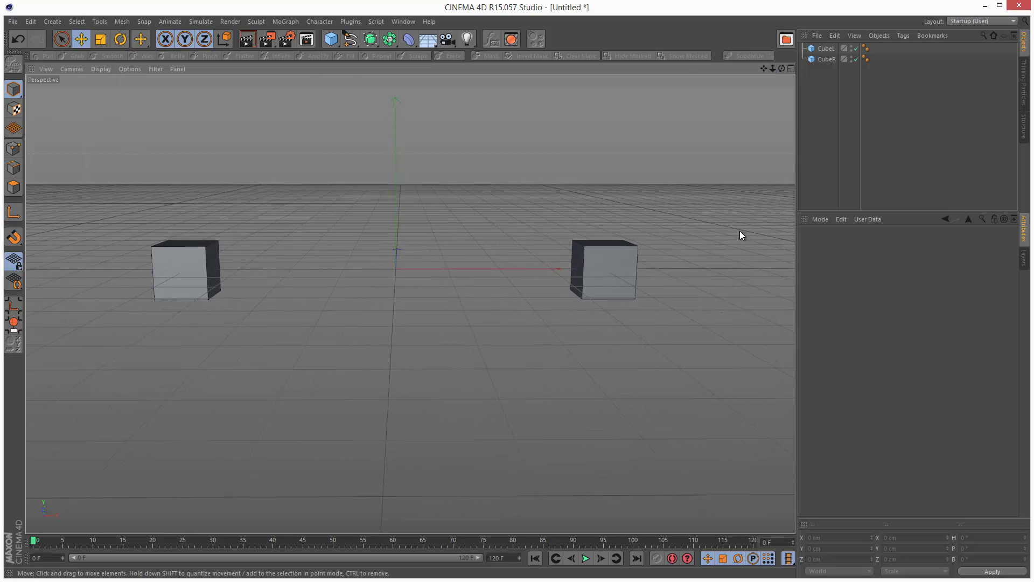
Add a Rigid Body dynamics tag to both CubeL and CubeR.
left_click_drag(813, 69, 836, 45)
left_click(903, 35)
mouse_move(972, 141)
left_click(1019, 159)
left_click(896, 136)
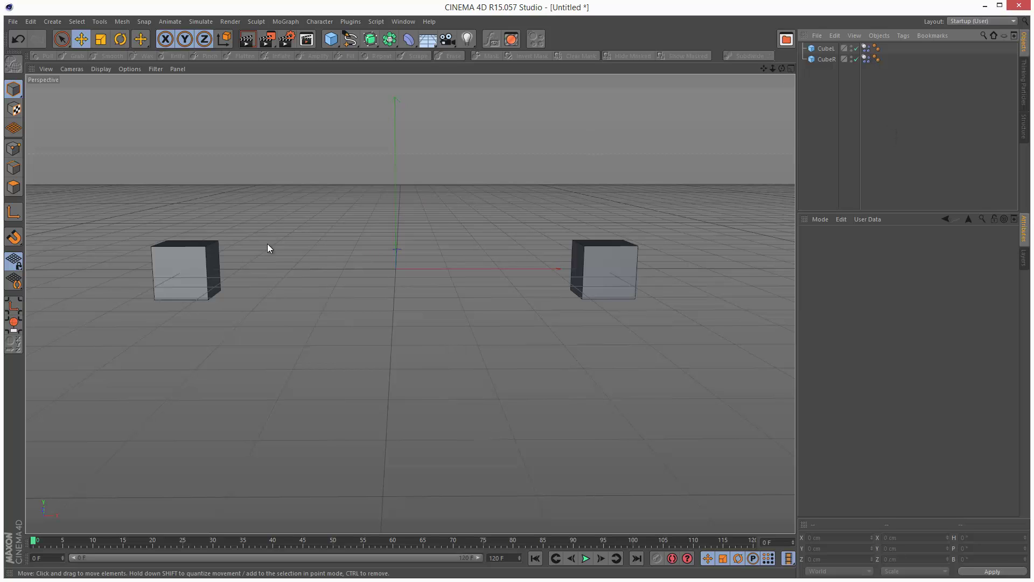
Enable Custom Initial Velocity on CubeL's Dynamics Body with X velocity 500 cm.
left_click(814, 49)
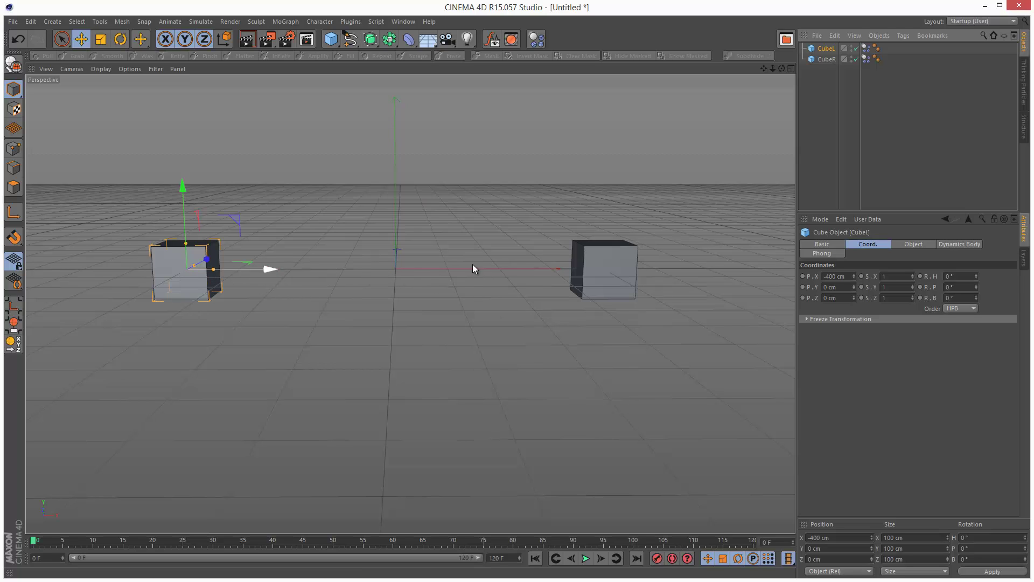
left_click(865, 48)
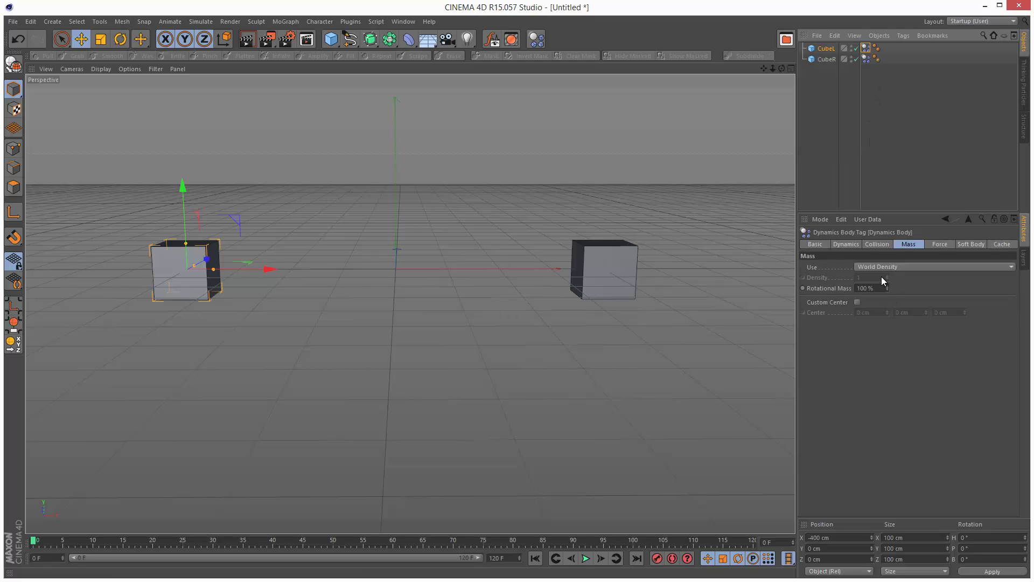
left_click(846, 244)
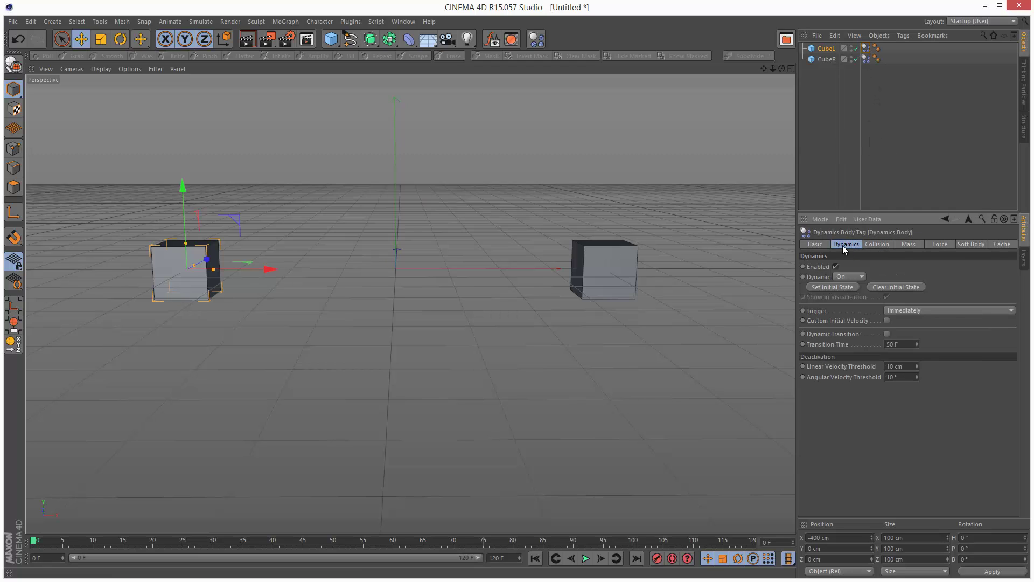
left_click(887, 320)
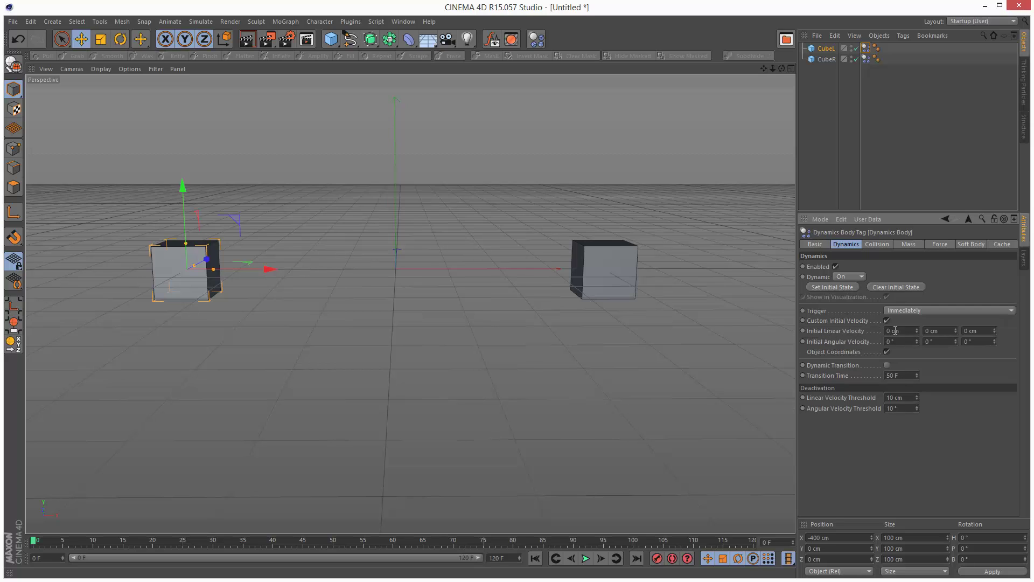
double_click(905, 331)
type("500")
key("Return")
Set CubeR's Dynamics Body initial linear X velocity to -500 cm.
left_click(865, 59)
left_click(615, 269)
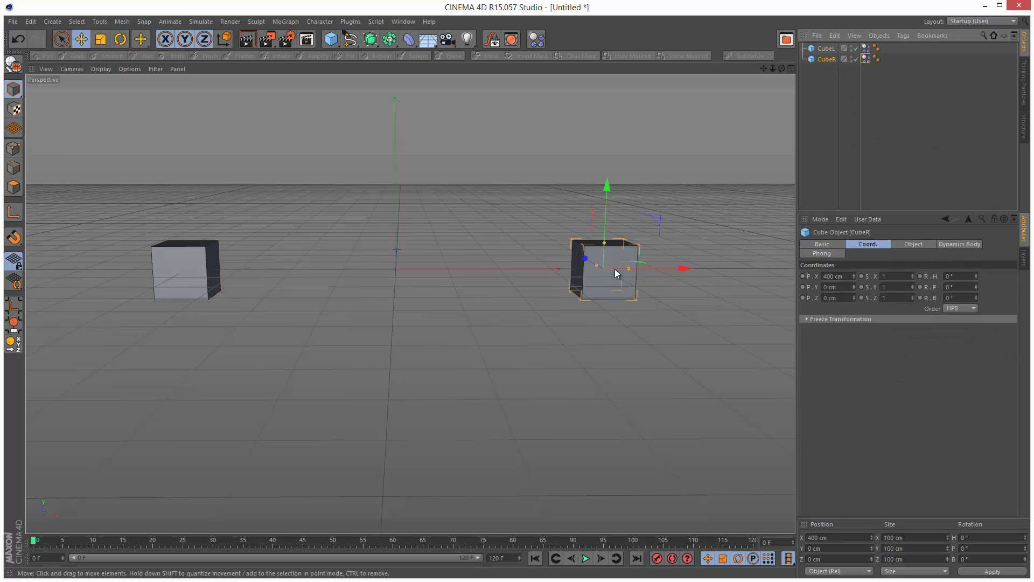
left_click(866, 59)
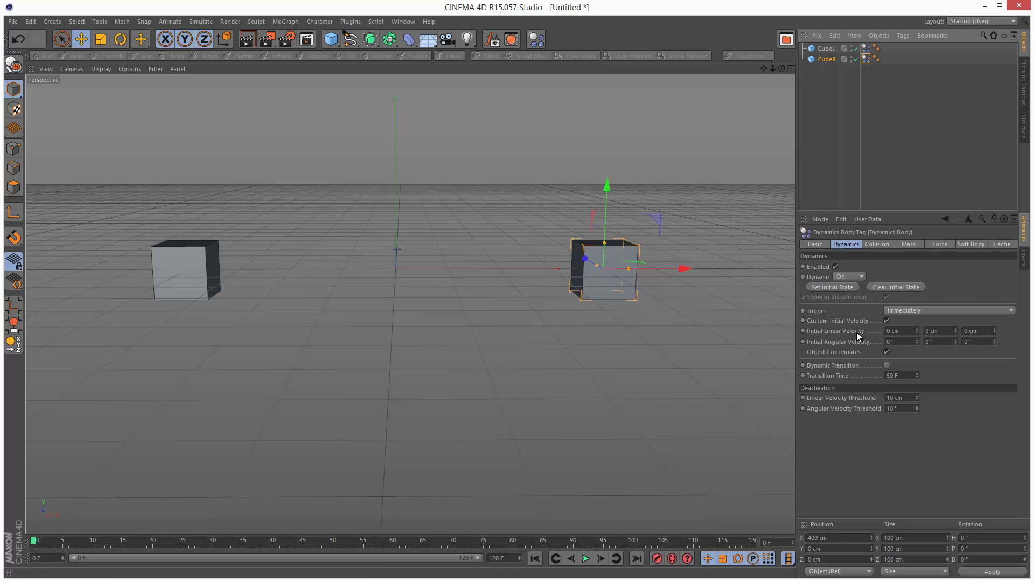
left_click(908, 330)
type("-500")
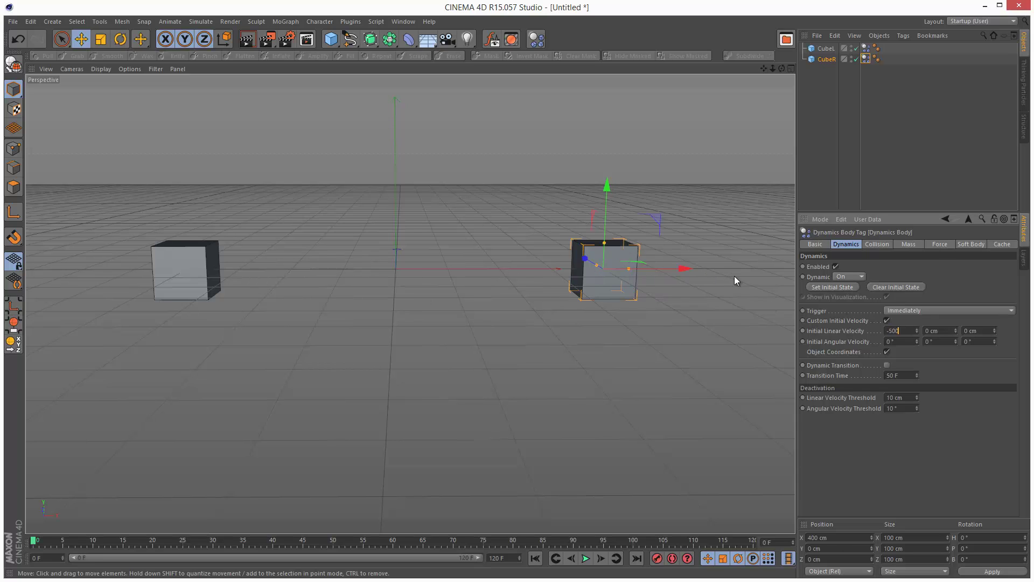
Play the simulation from frame 0 and pause it at frame 15 after the collision.
left_click(586, 558)
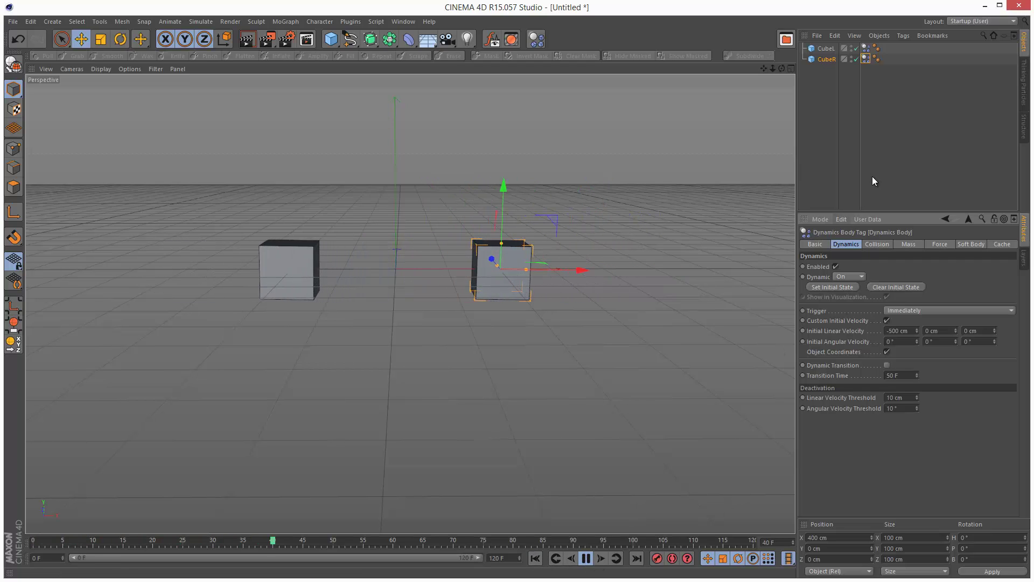
left_click(873, 176)
left_click(584, 559)
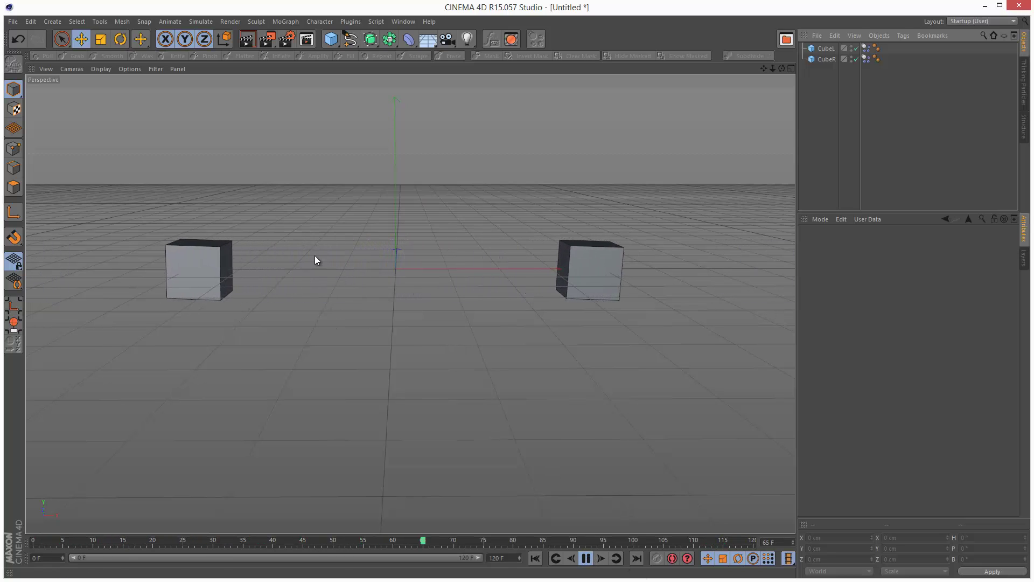
left_click(587, 560)
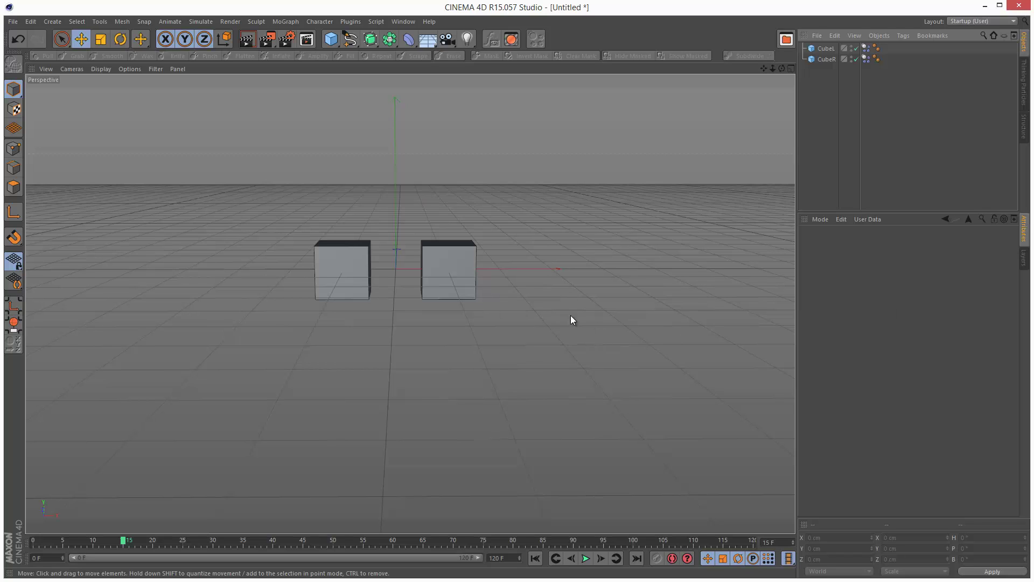
left_click(361, 265)
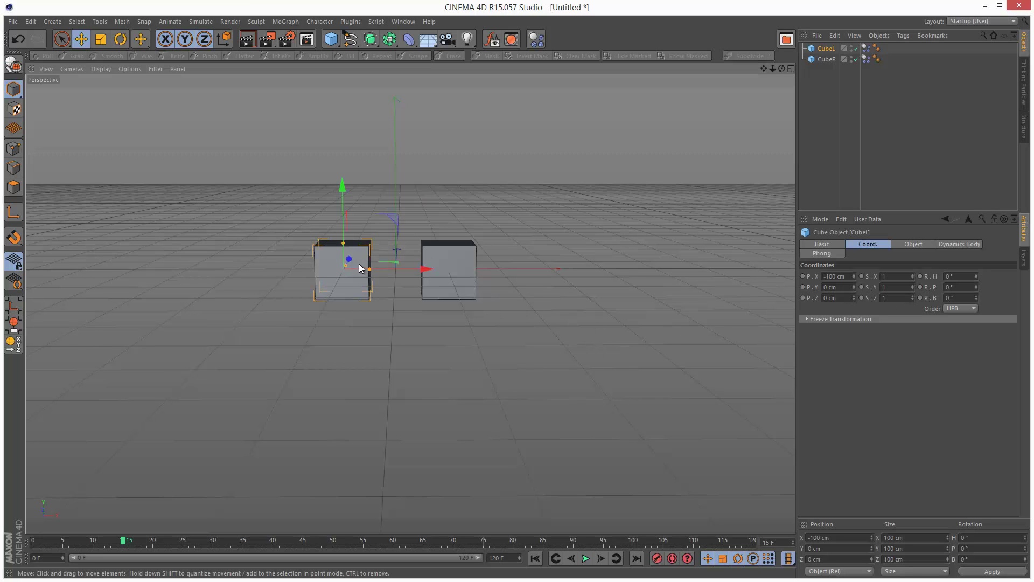
left_click_drag(345, 240, 342, 164)
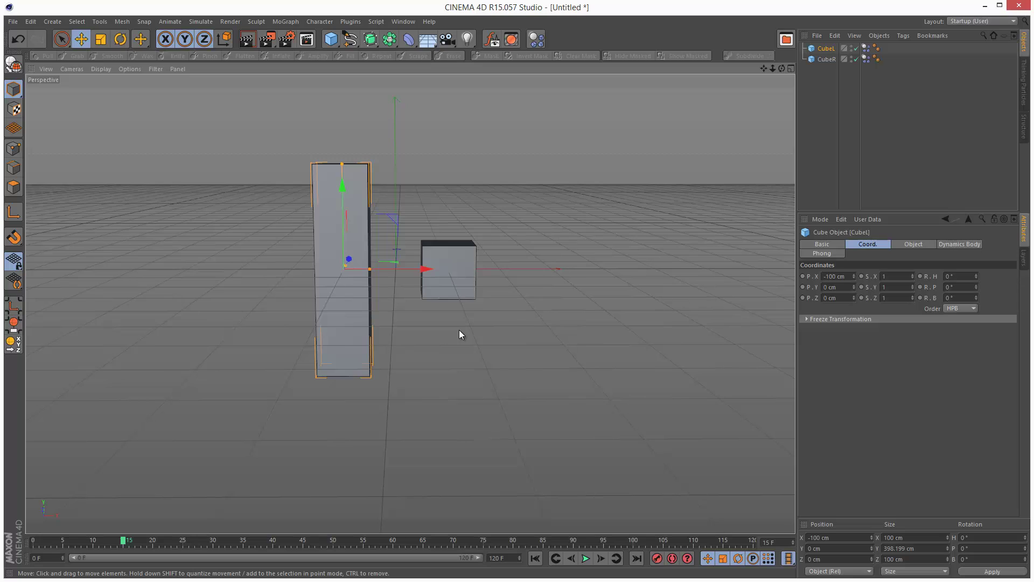
key("ctrl+z")
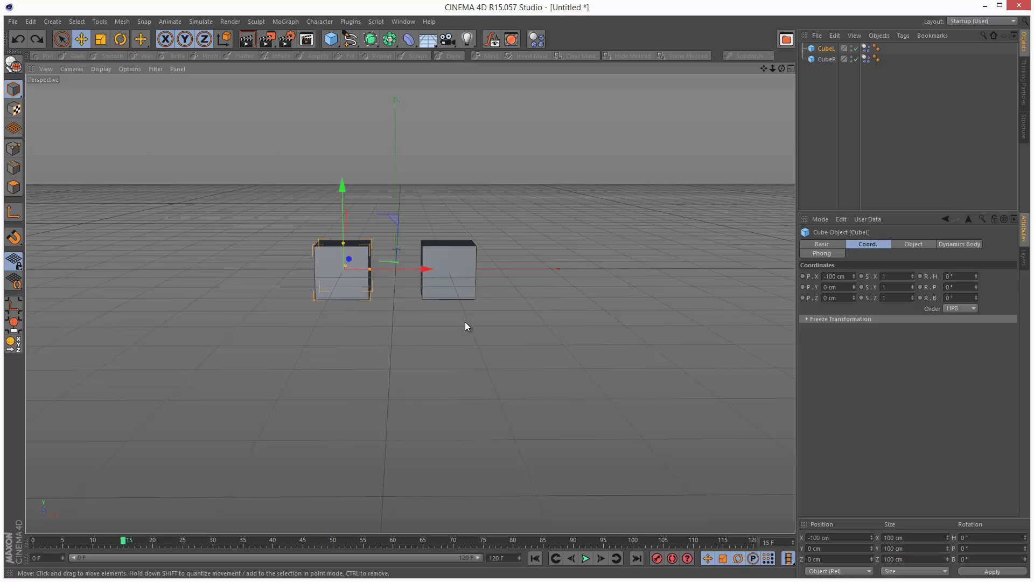
left_click(472, 279)
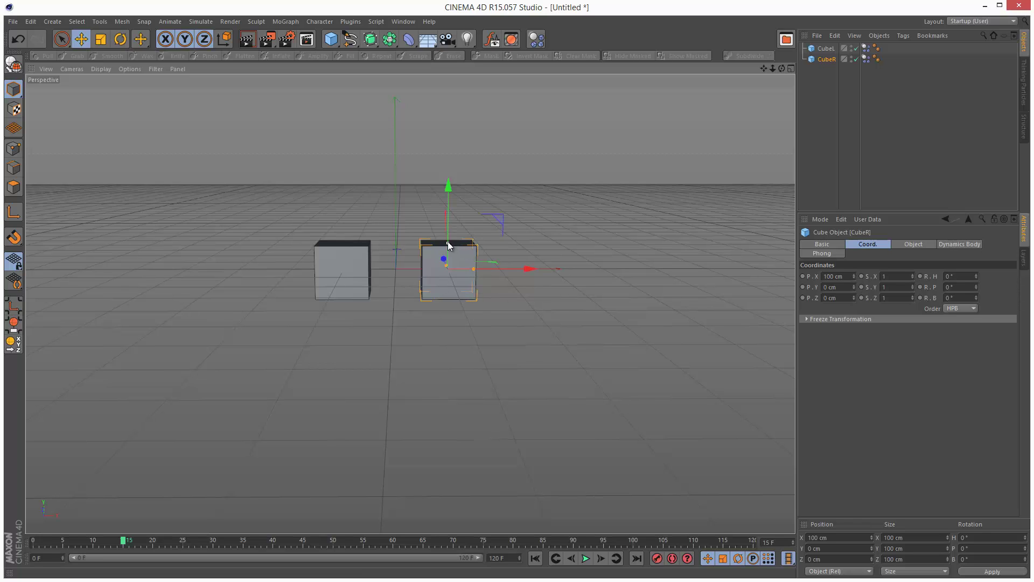
left_click_drag(447, 240, 455, 120)
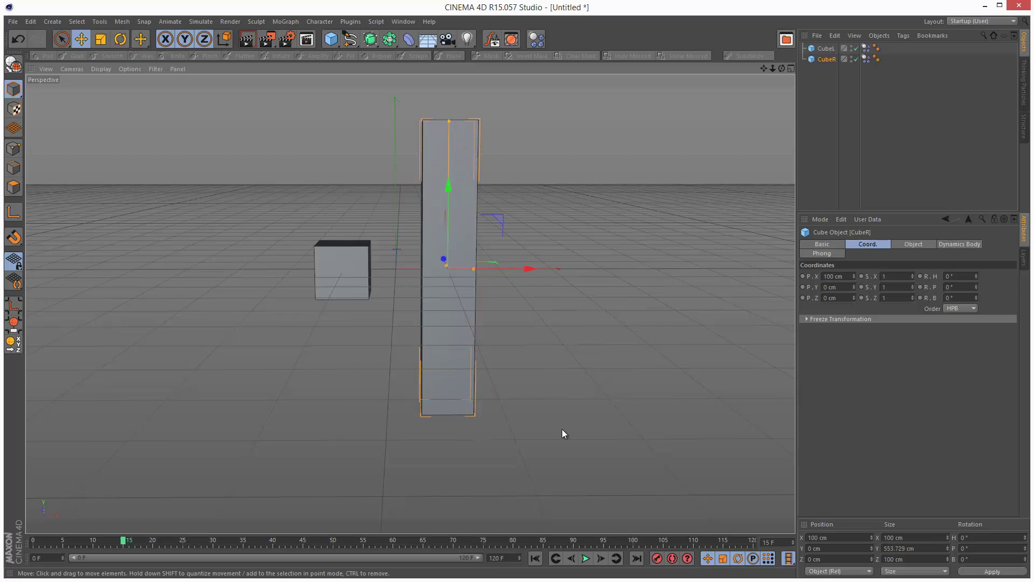
key("ctrl+z")
key("ctrl+z")
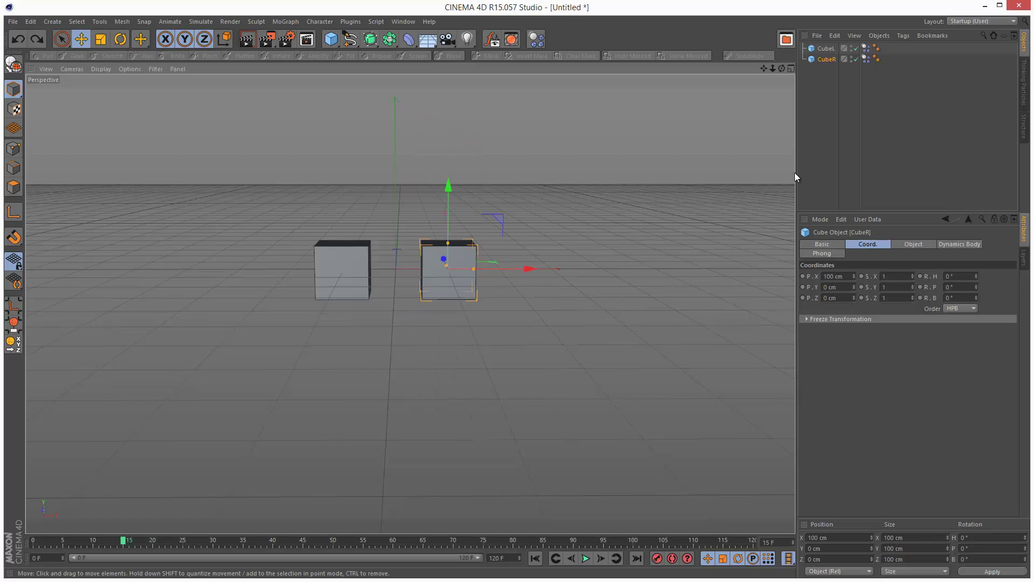
left_click(457, 267)
View the Mass tab of CubeL's Dynamics Body, set to World Density.
left_click(825, 48)
left_click(865, 48)
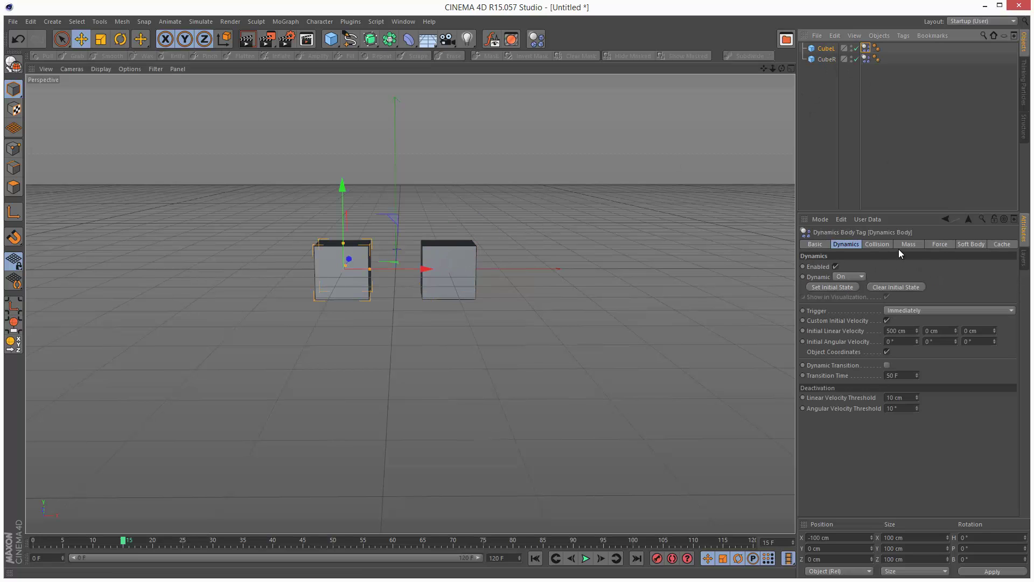
left_click(897, 246)
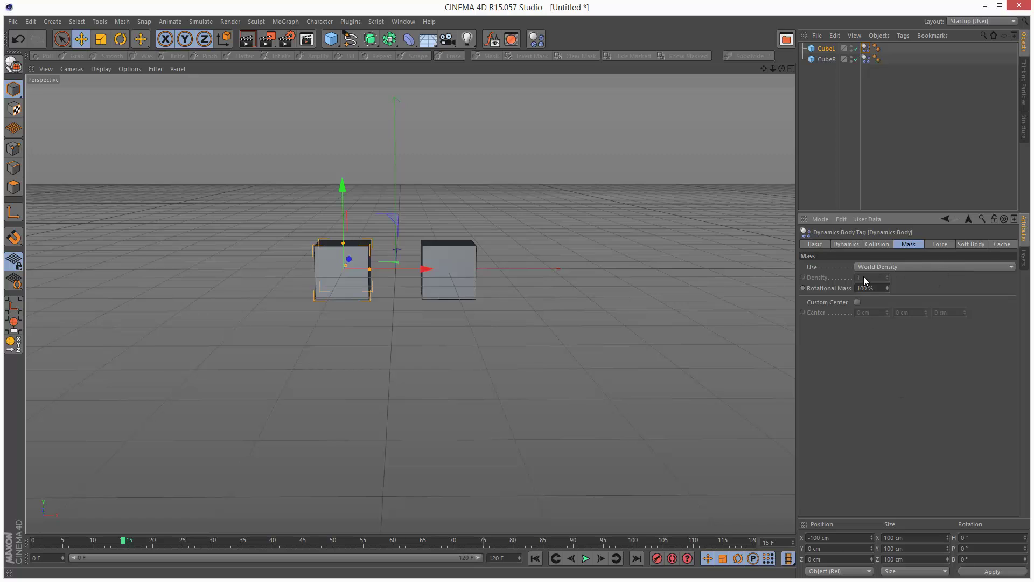
Change CubeL's Size Y from 100 cm to 200 cm.
left_click(828, 49)
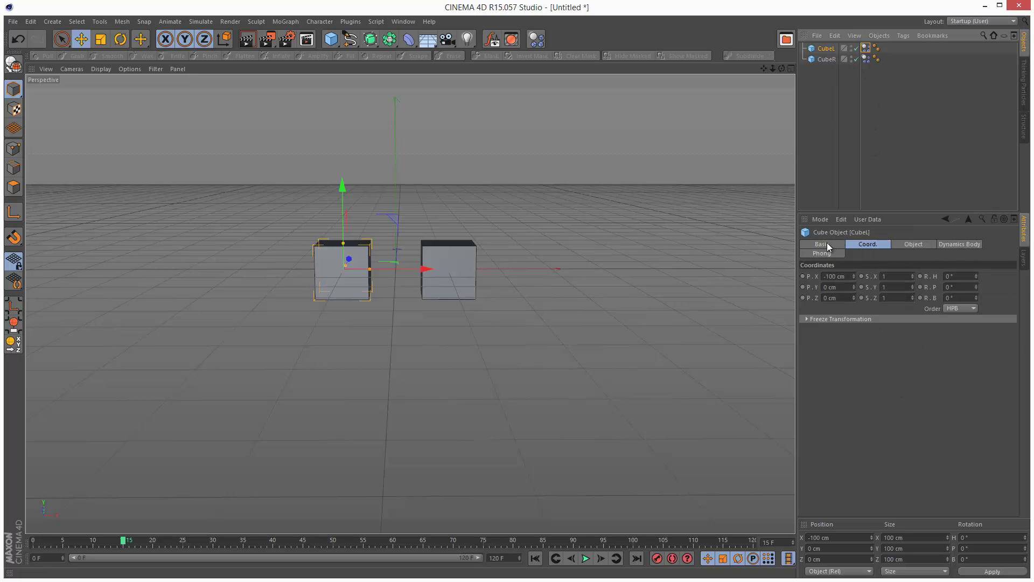
left_click(913, 245)
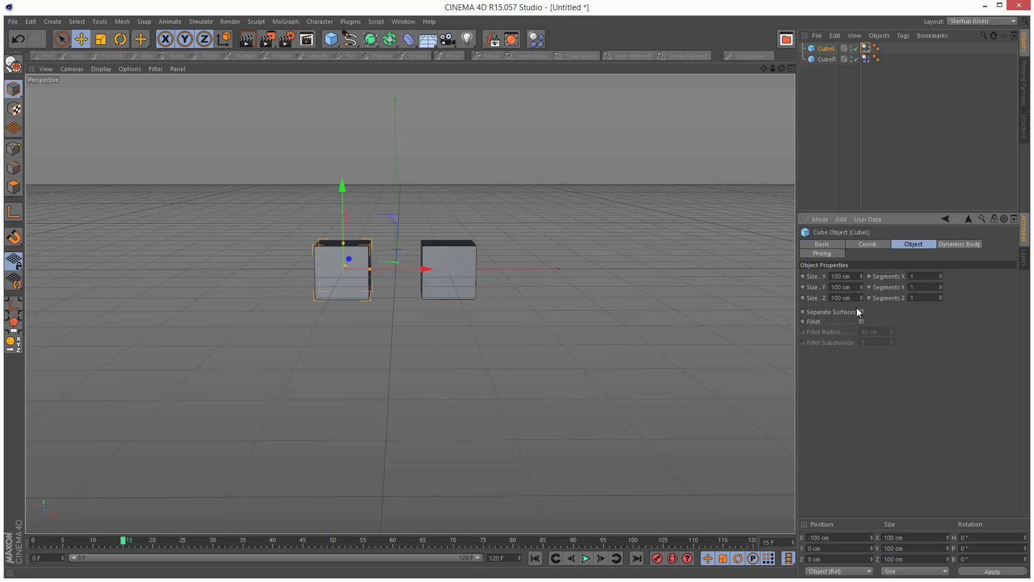
left_click(865, 48)
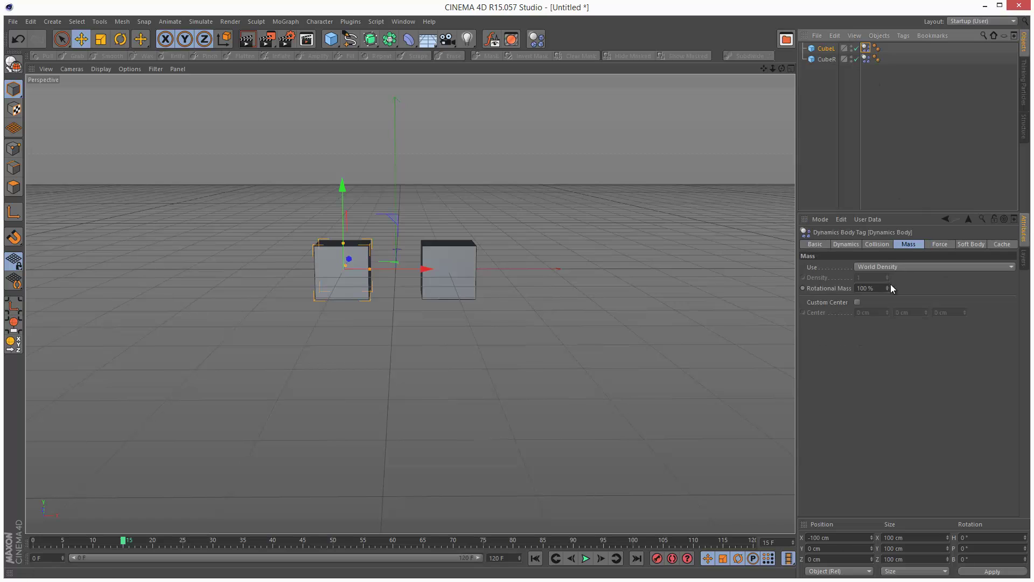
left_click(829, 49)
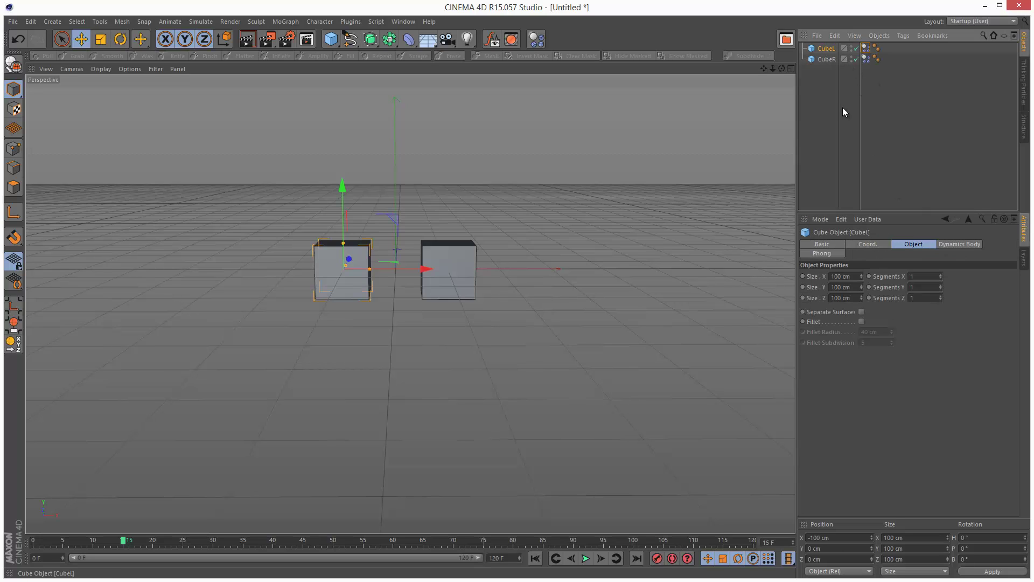
left_click(833, 287)
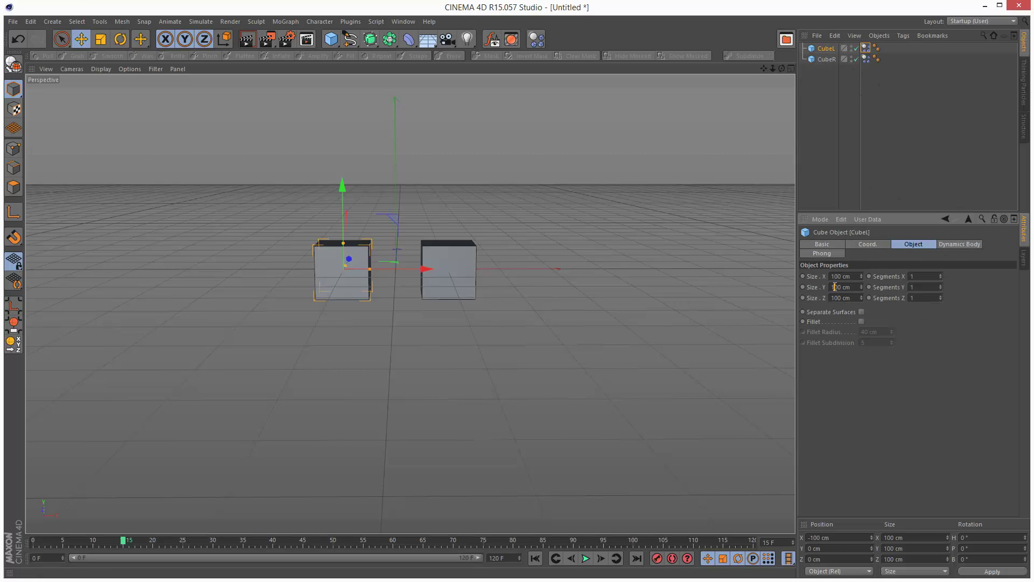
key("Delete")
type("2")
key("Tab")
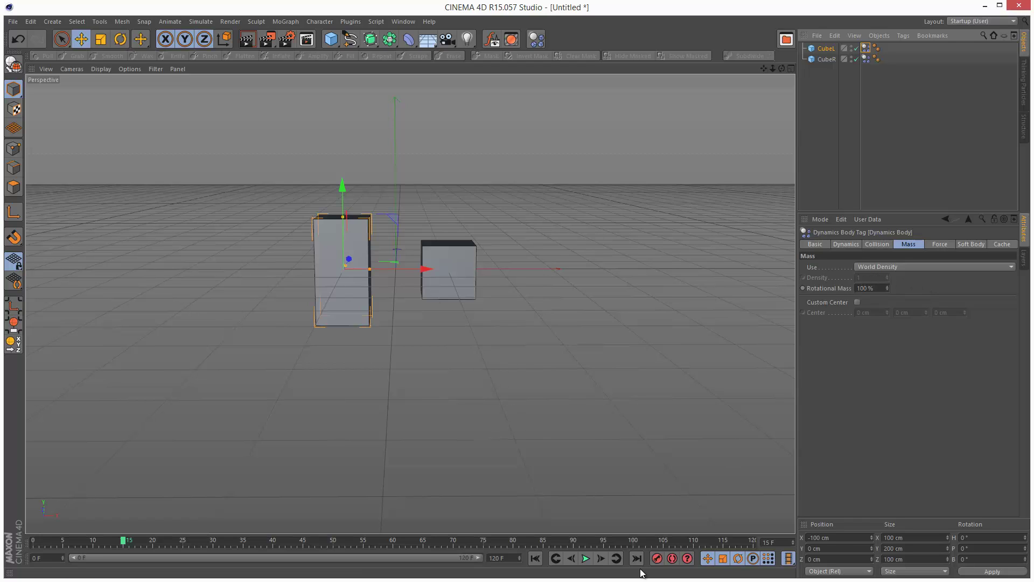
Play the simulation with the taller CubeL knocking CubeR aside, then rewind to frame 0.
left_click(535, 557)
left_click(586, 559)
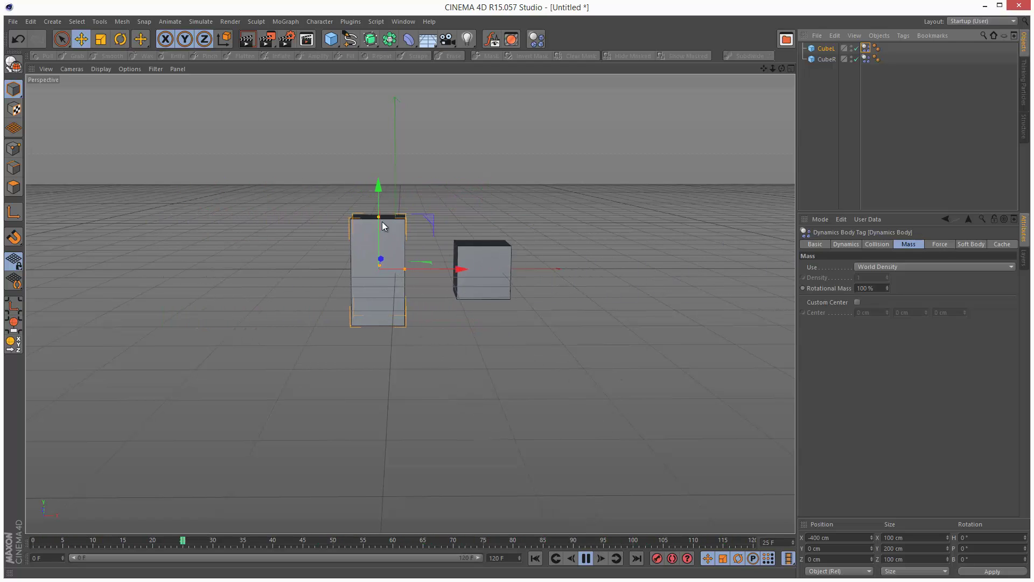
left_click(586, 558)
left_click(535, 558)
Set CubeL's Size Y back to 100 cm.
left_click(827, 48)
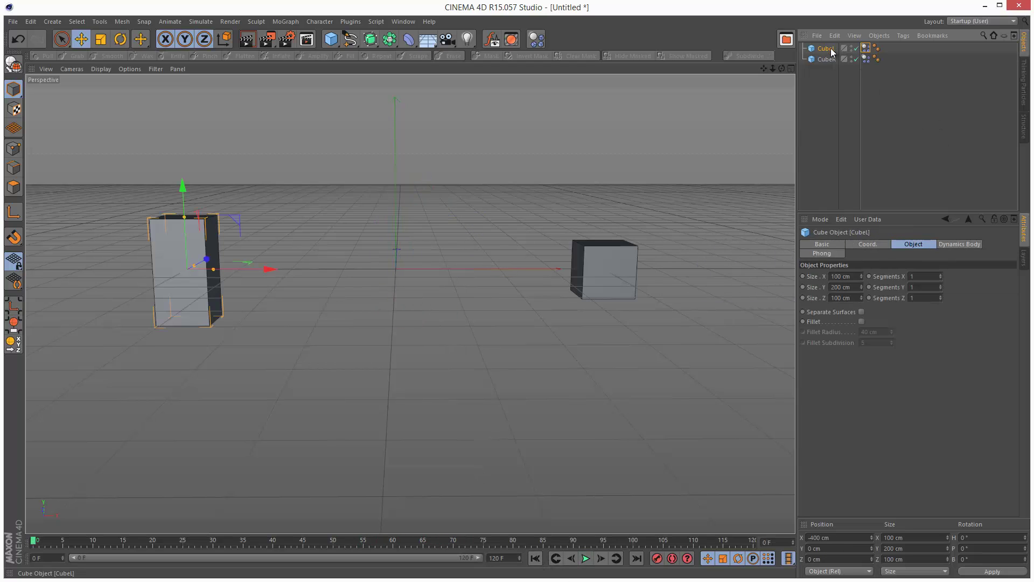
double_click(835, 287)
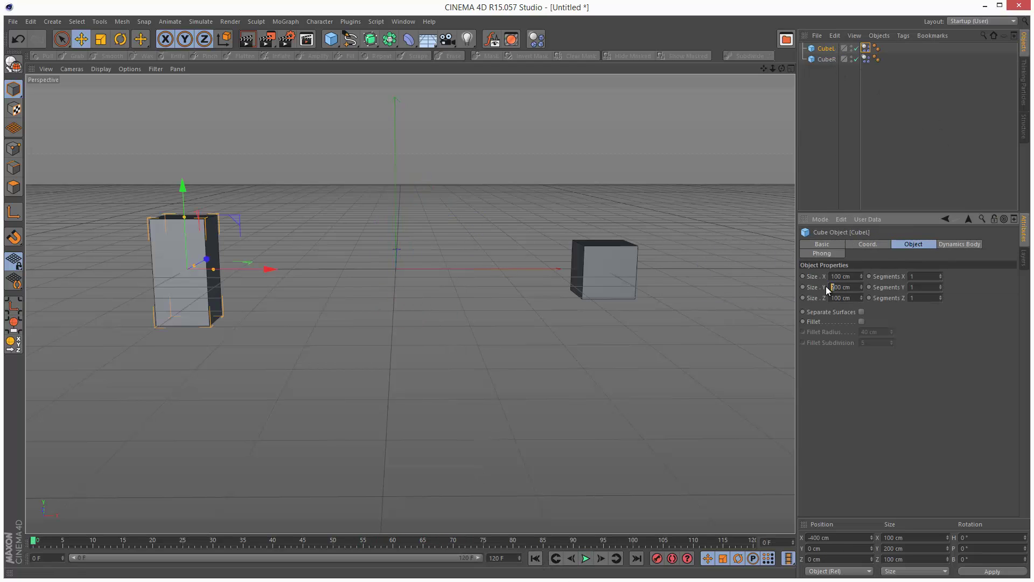
type("100")
key("Return")
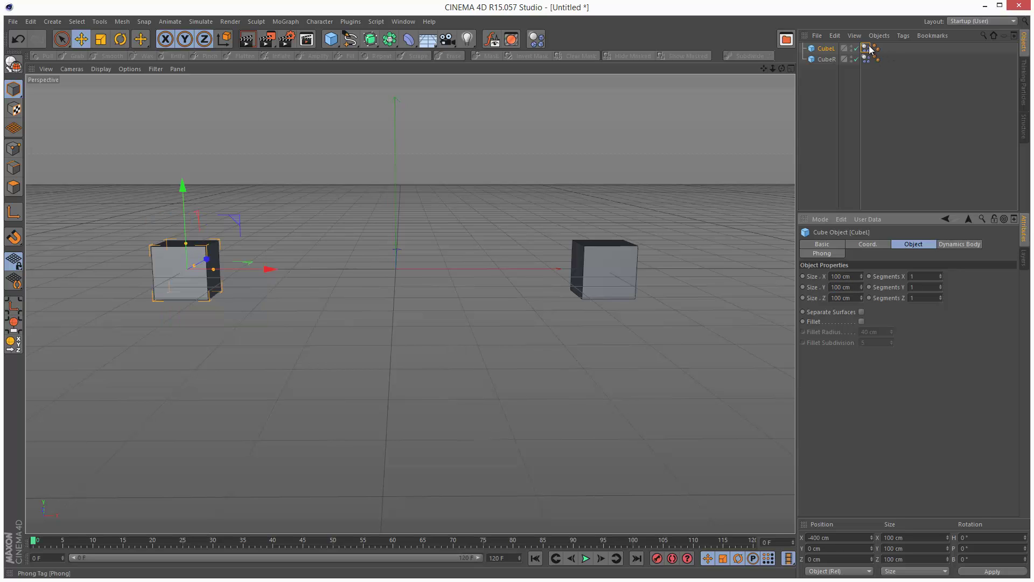
Switch CubeL's Dynamics Body mass to Custom Density with a density of 2.
left_click(866, 48)
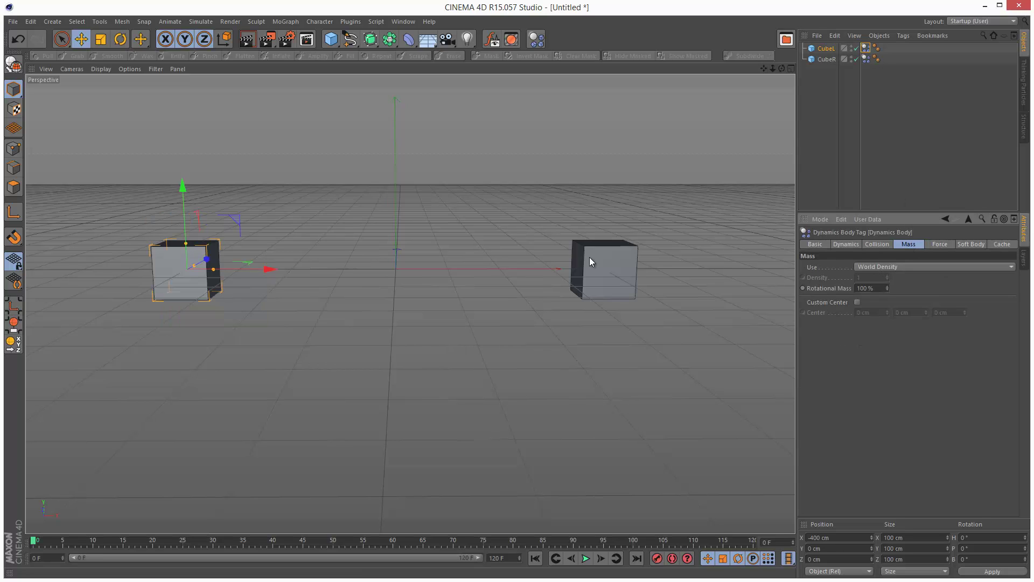
left_click(883, 267)
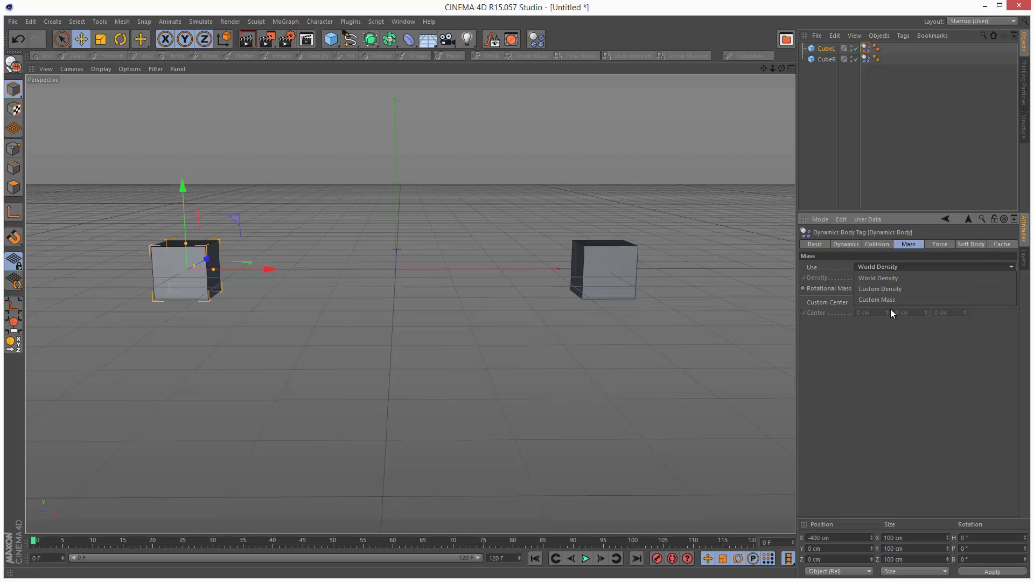
left_click(874, 379)
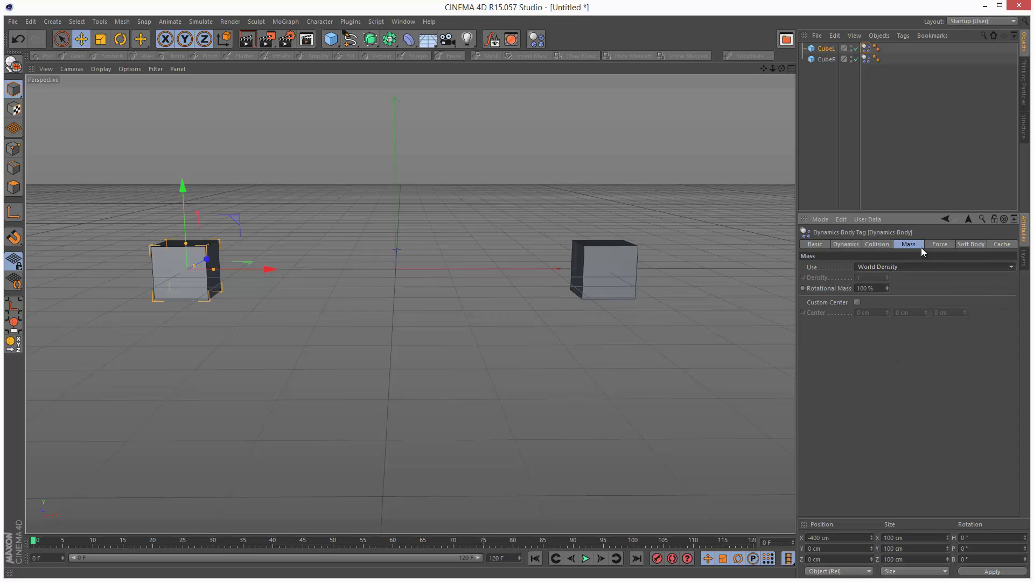
left_click(890, 267)
left_click(897, 291)
double_click(866, 278)
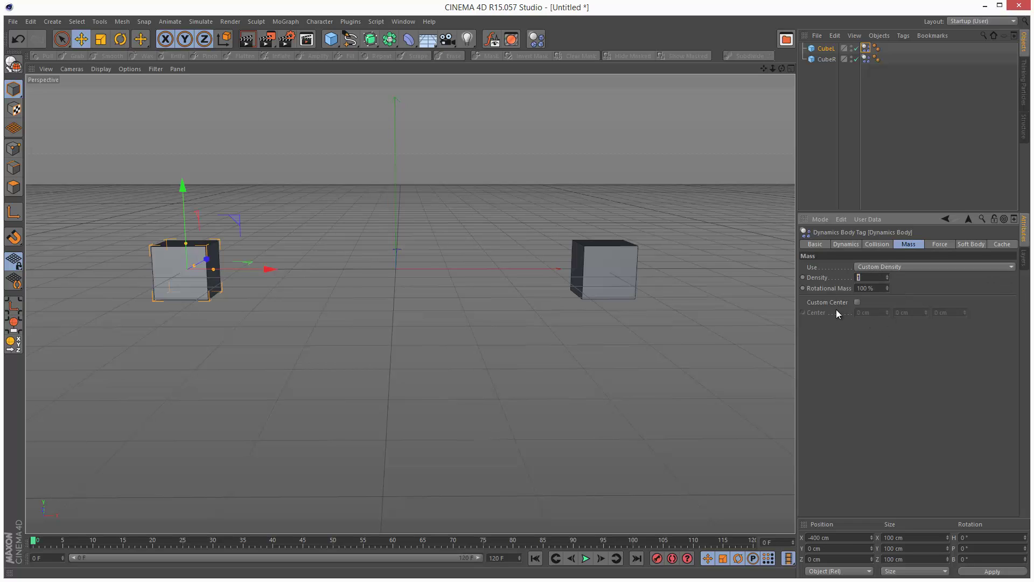
key("Return")
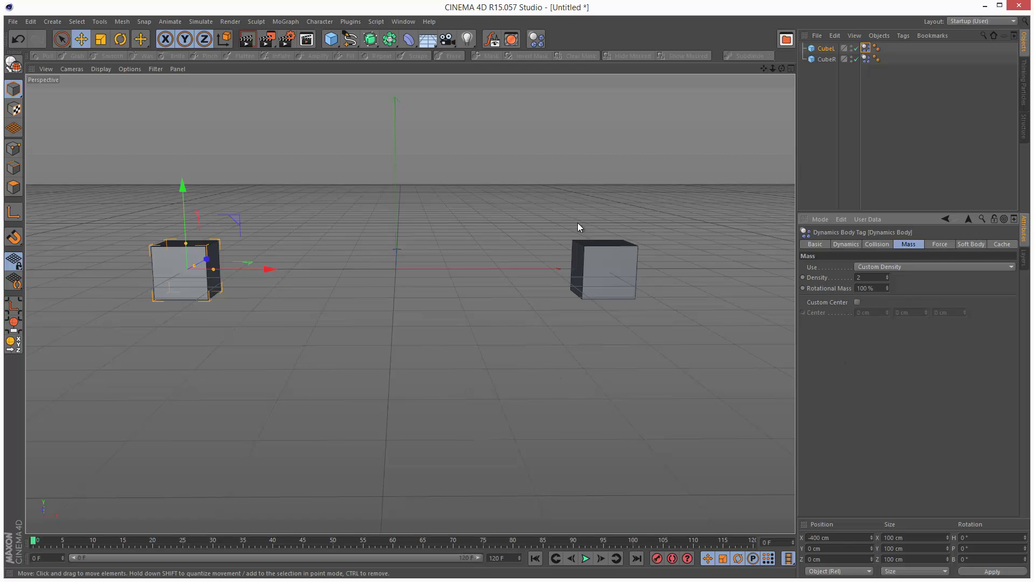
Play the collision with the denser CubeL, pause it, and rewind to frame 0.
left_click(586, 558)
left_click(586, 558)
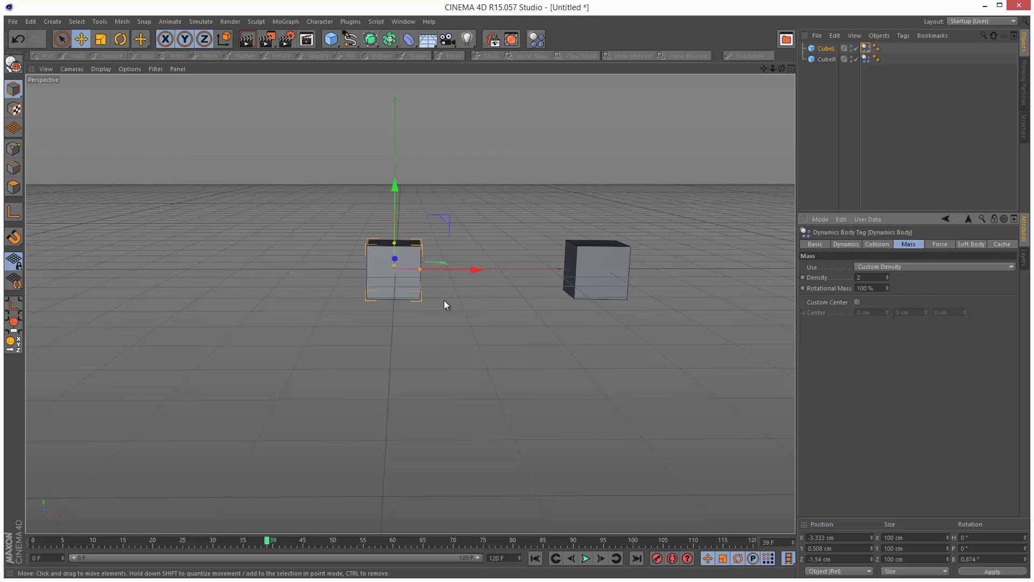
left_click(535, 558)
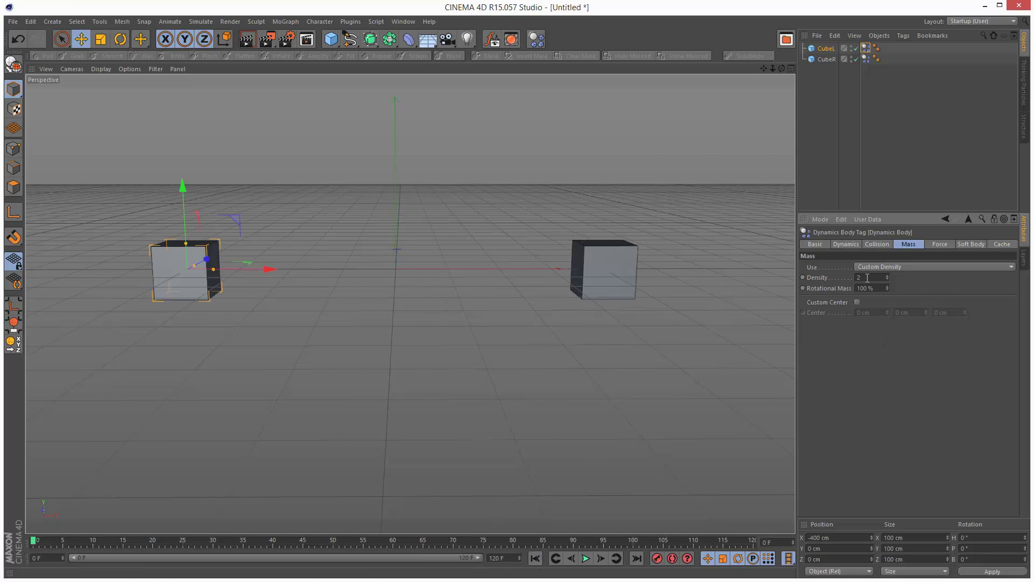
Set CubeL's custom density back to 1 and select CubeR.
key("Return")
type("1")
left_click(828, 61)
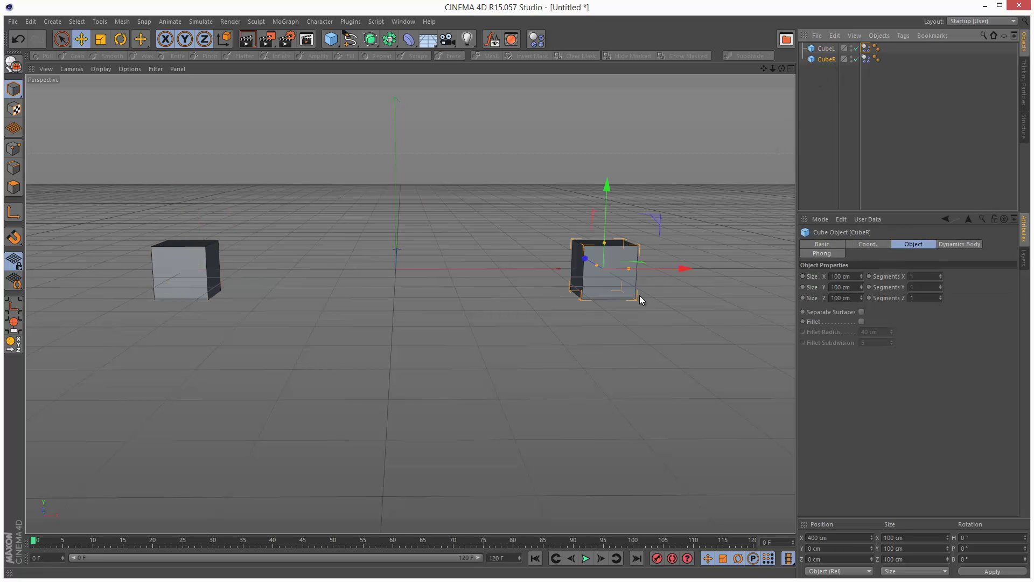
Switch CubeR's Dynamics Body tag to Custom Mass with a mass of 10.
left_click(865, 58)
left_click(888, 268)
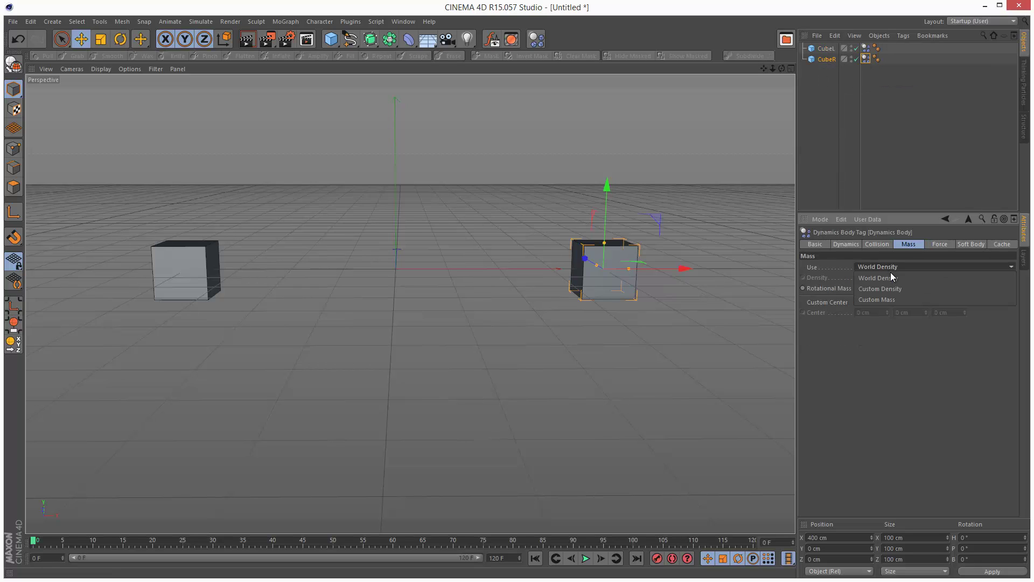
left_click(897, 302)
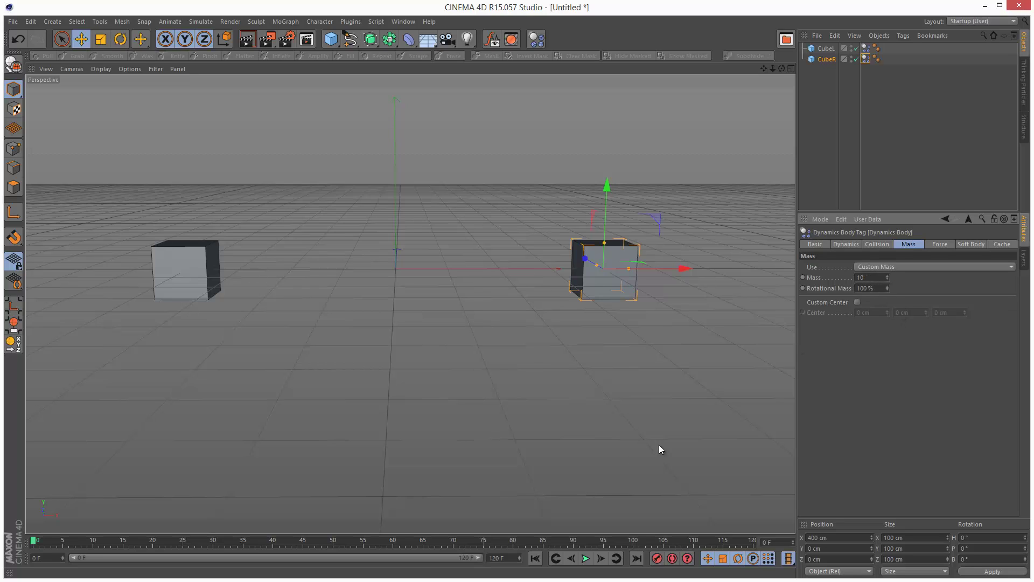
Play the collision, then rewind and replay it, pausing at frame 34 once the cubes separate.
left_click(585, 558)
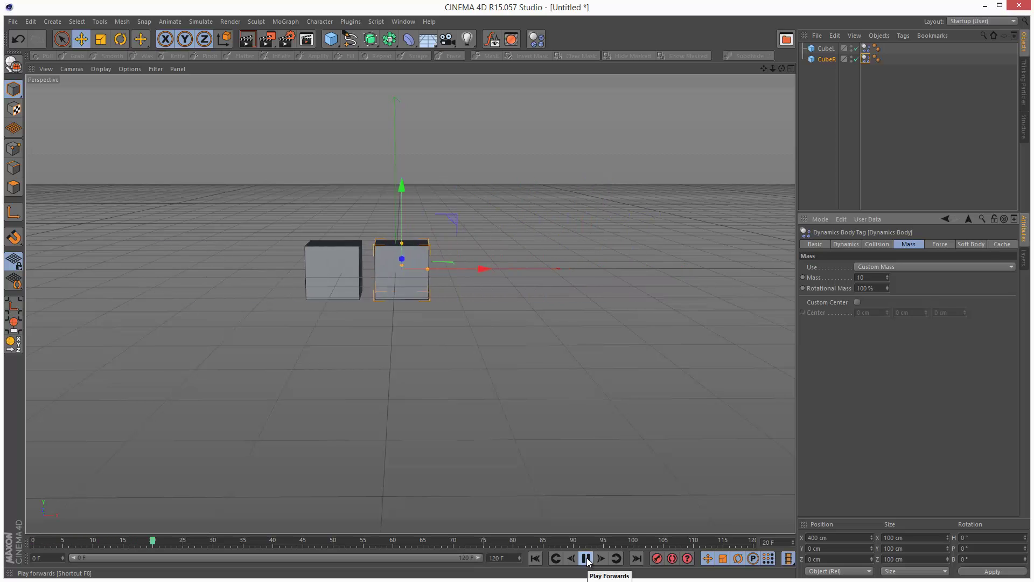
left_click(586, 559)
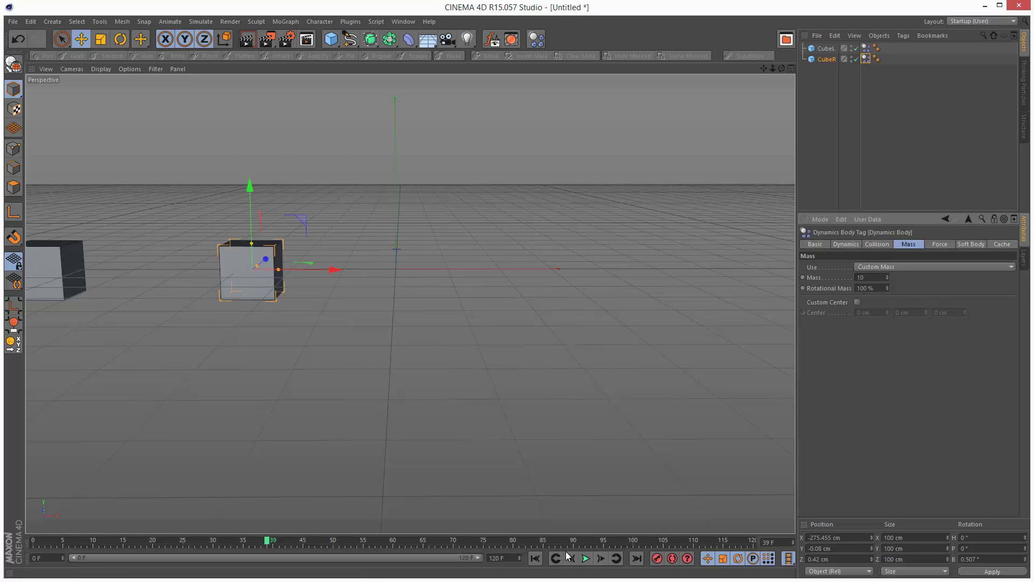
left_click(535, 557)
left_click(586, 558)
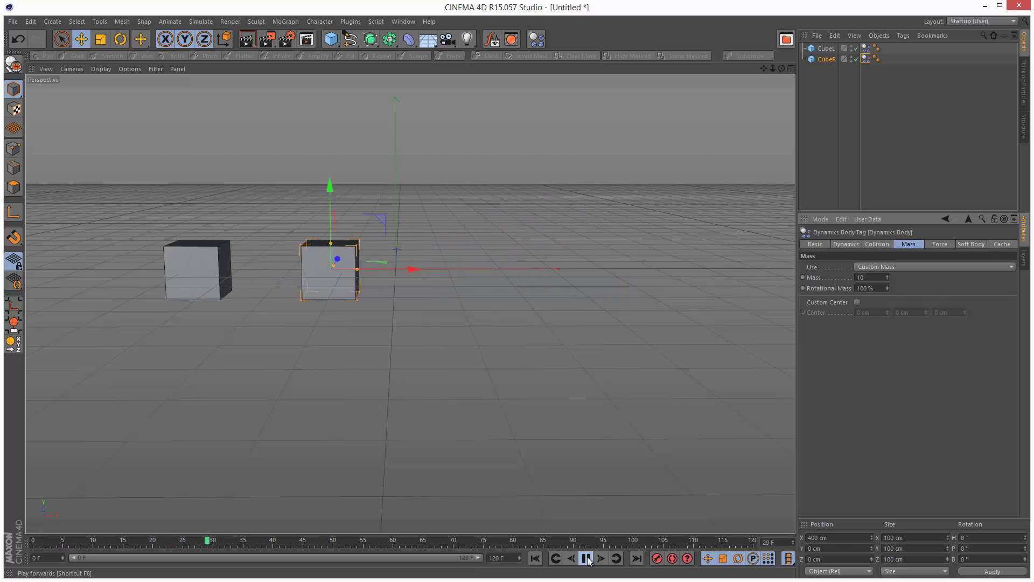
left_click(586, 558)
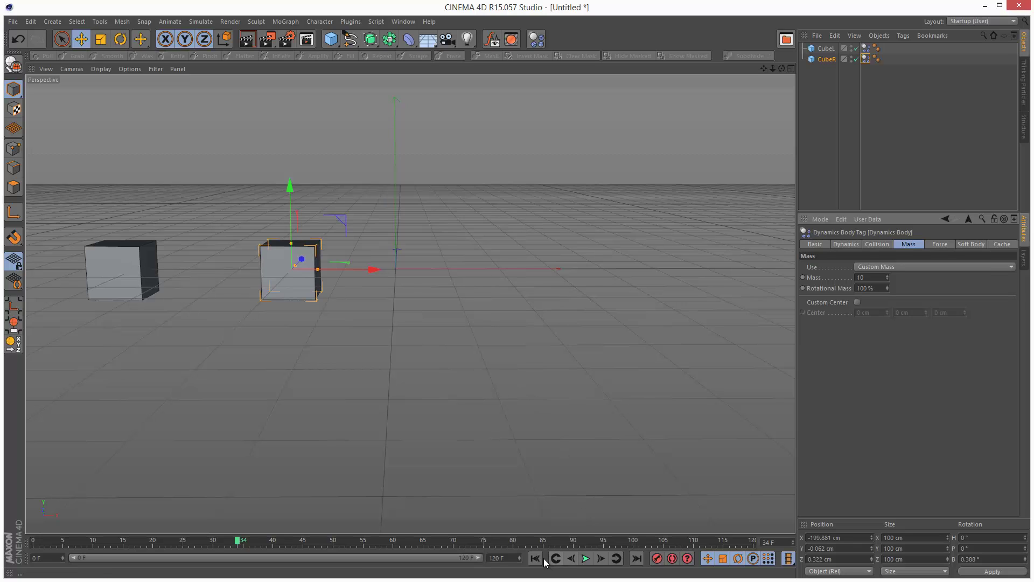
Rewind to frame 0 and change CubeR's mass to 1.
key("shift+f")
double_click(873, 277)
type("1")
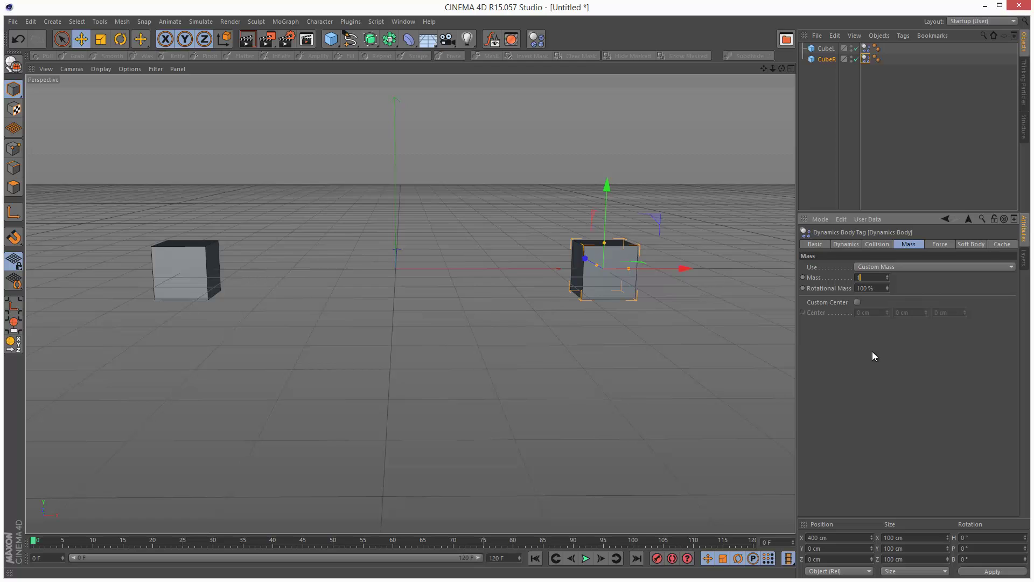
Stretch CubeL to about 452 cm in Y and 791 cm in Z.
left_click(907, 181)
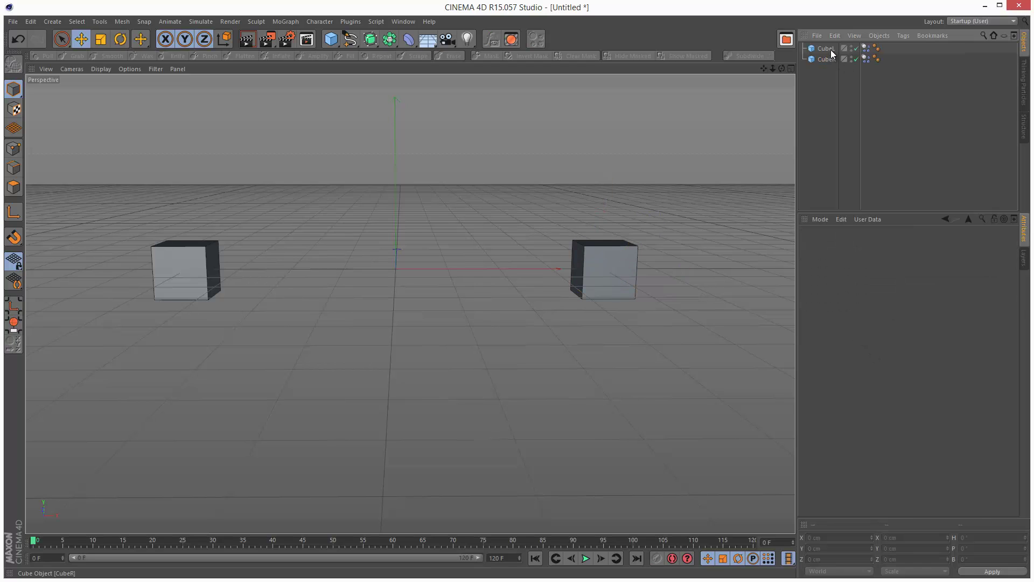
left_click(827, 48)
left_click_drag(186, 244, 180, 149)
left_click_drag(195, 269, 237, 257)
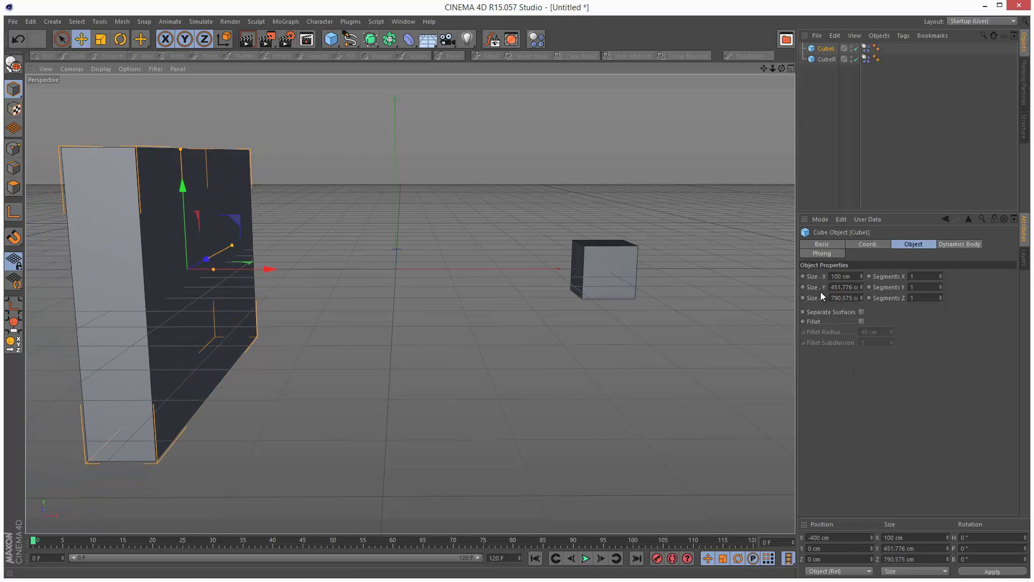
Set CubeL's Dynamics Body to Custom Mass 0.5, recheck CubeR's mass, and play the simulation.
left_click(866, 48)
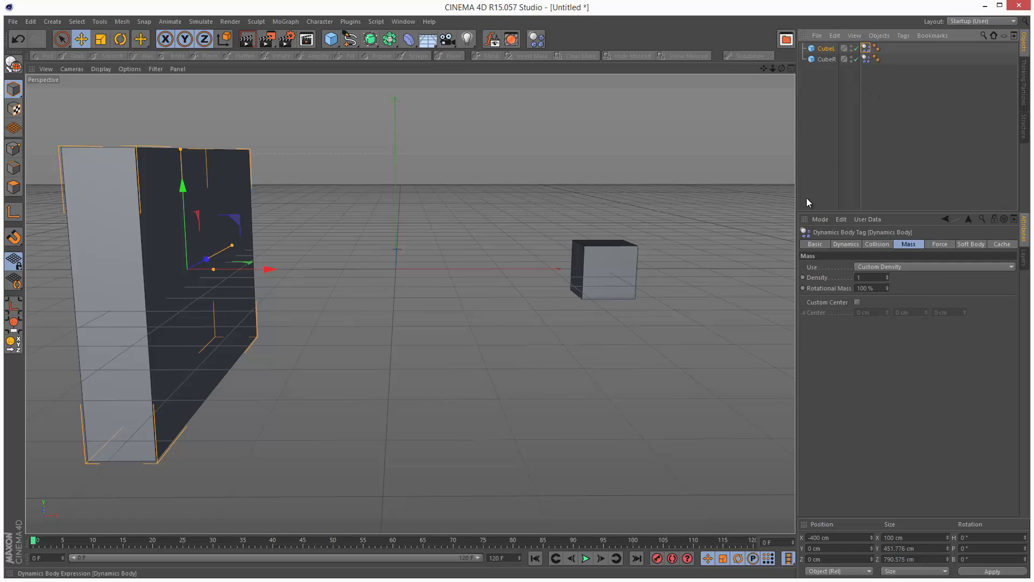
left_click(900, 263)
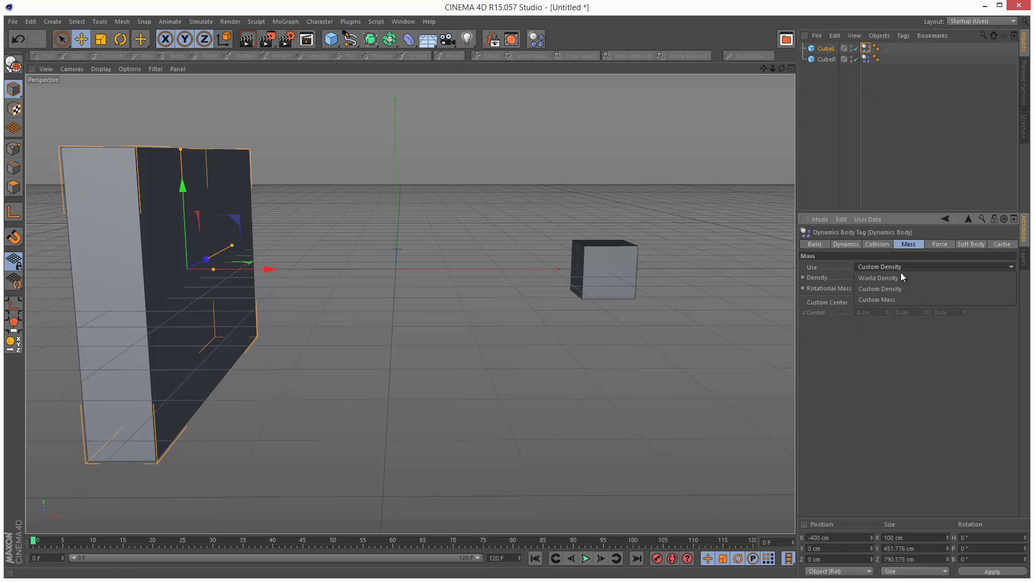
left_click(901, 297)
double_click(874, 278)
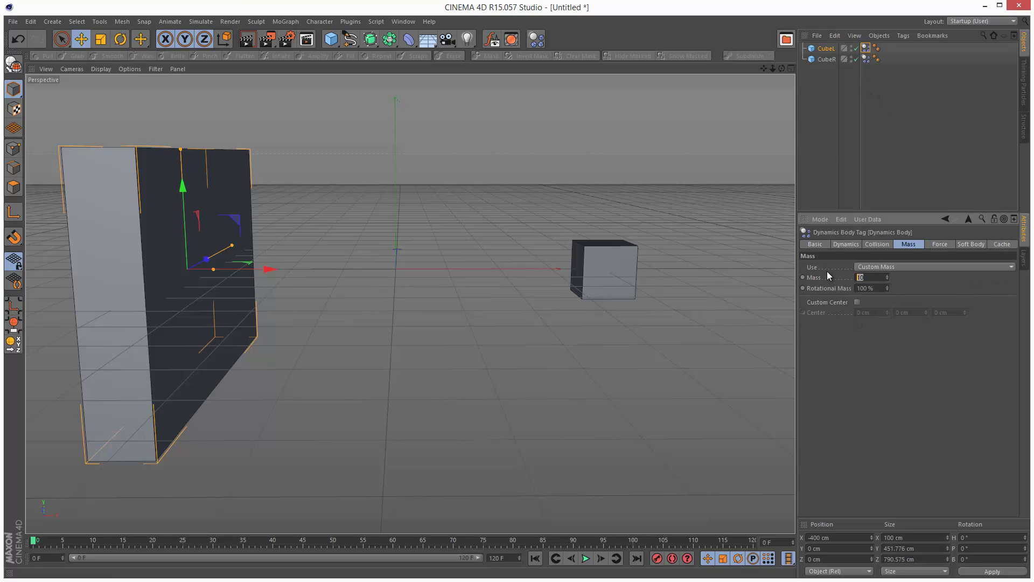
key("BackSpace")
left_click(878, 289)
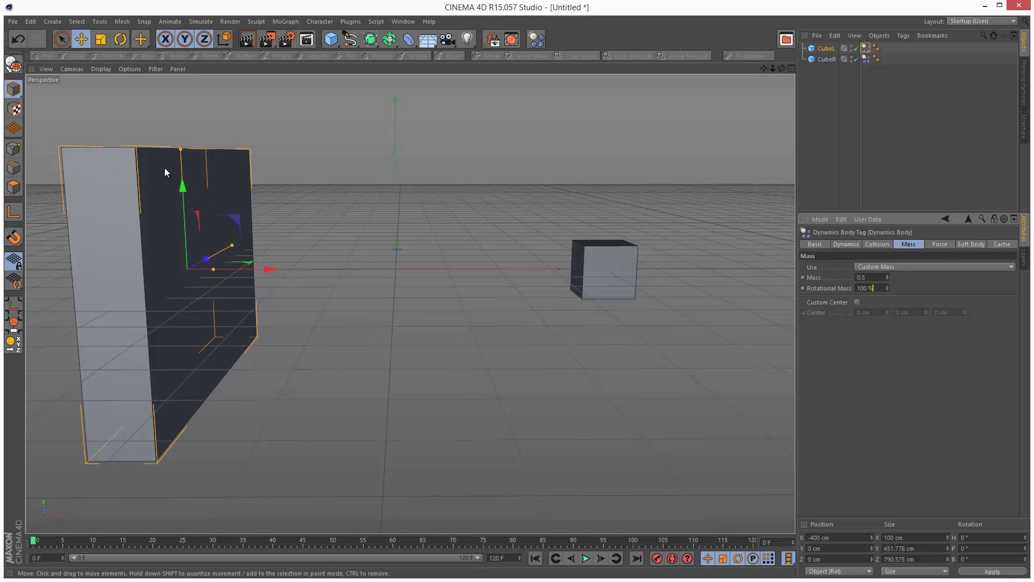
left_click(866, 60)
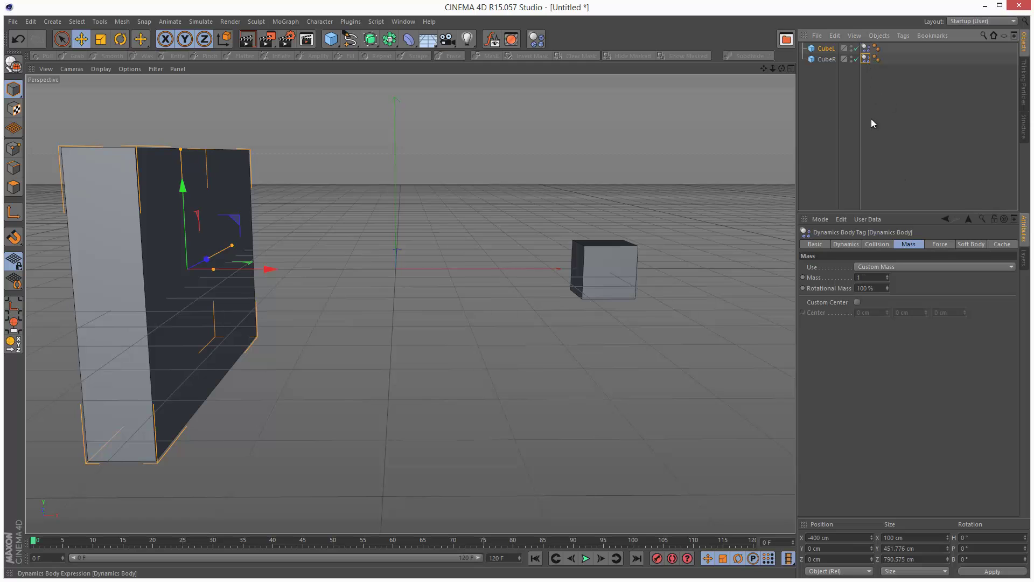
left_click(586, 559)
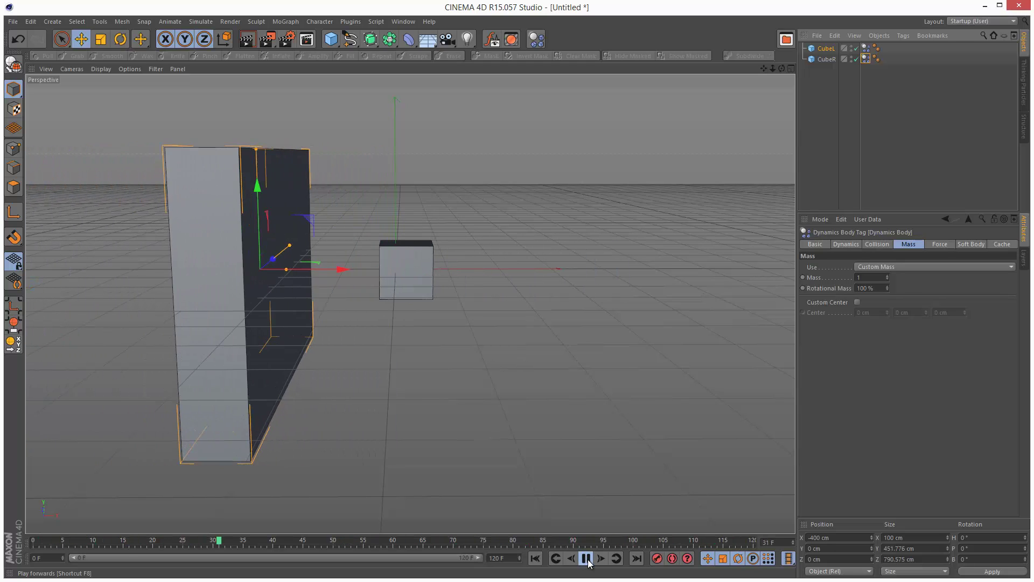
key("F8")
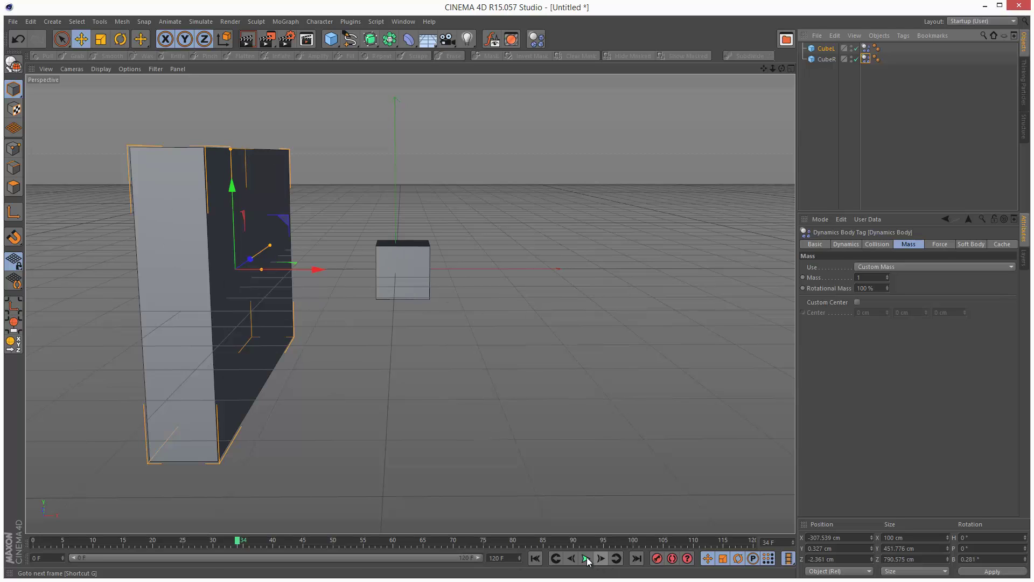
key("shift+f")
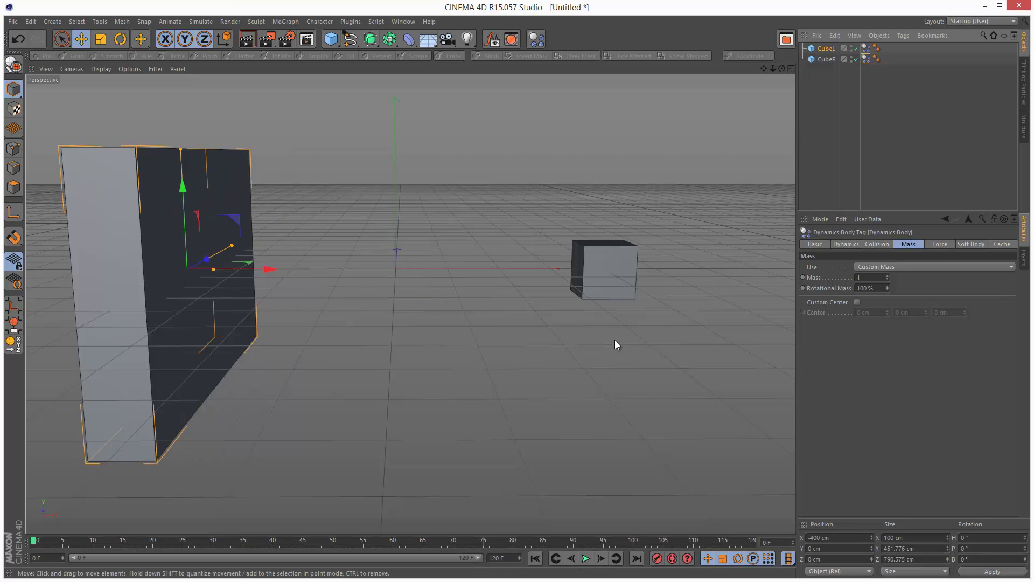